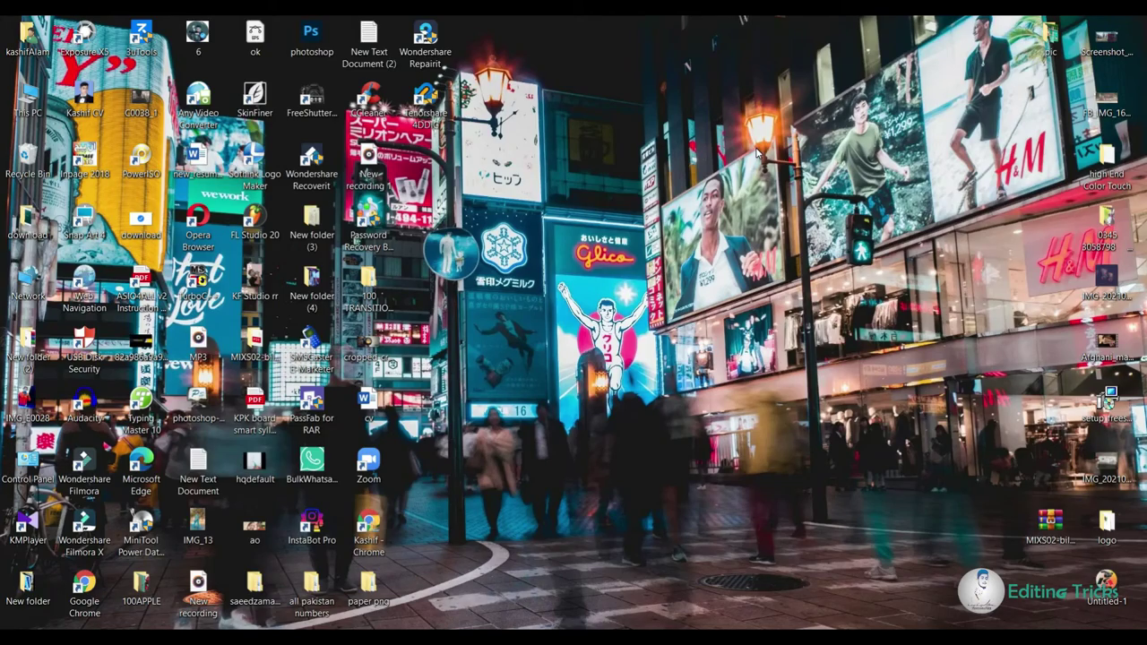
Hide the desktop icons and bring IMG_1239.JPG up in Photoshop from the taskbar
right_click(655, 187)
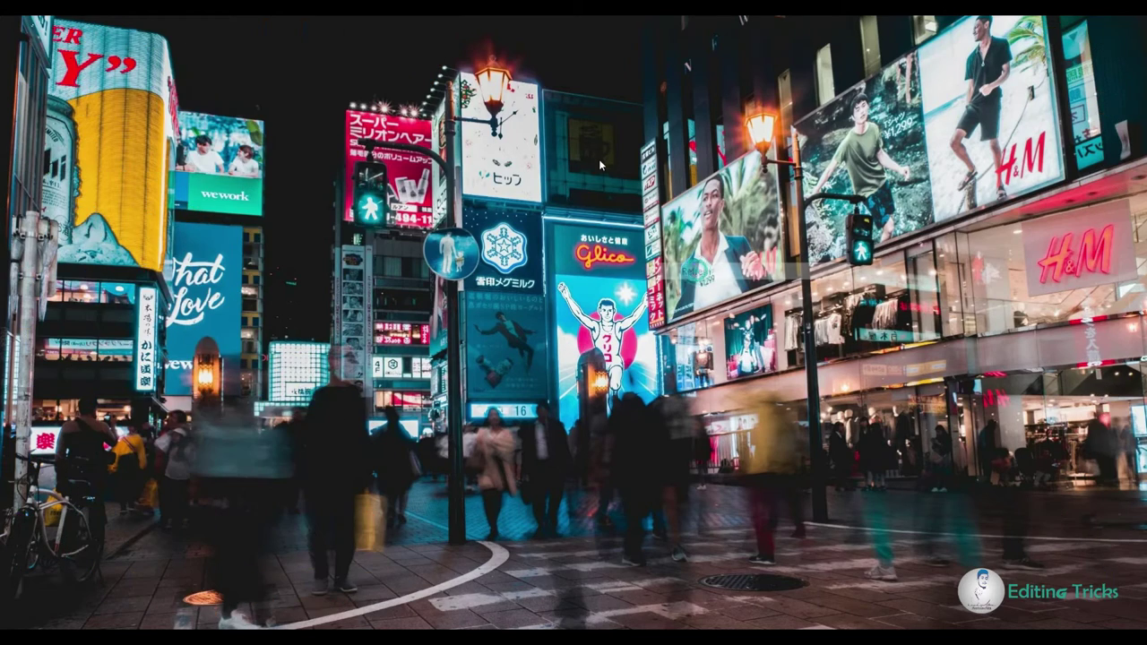
right_click(598, 158)
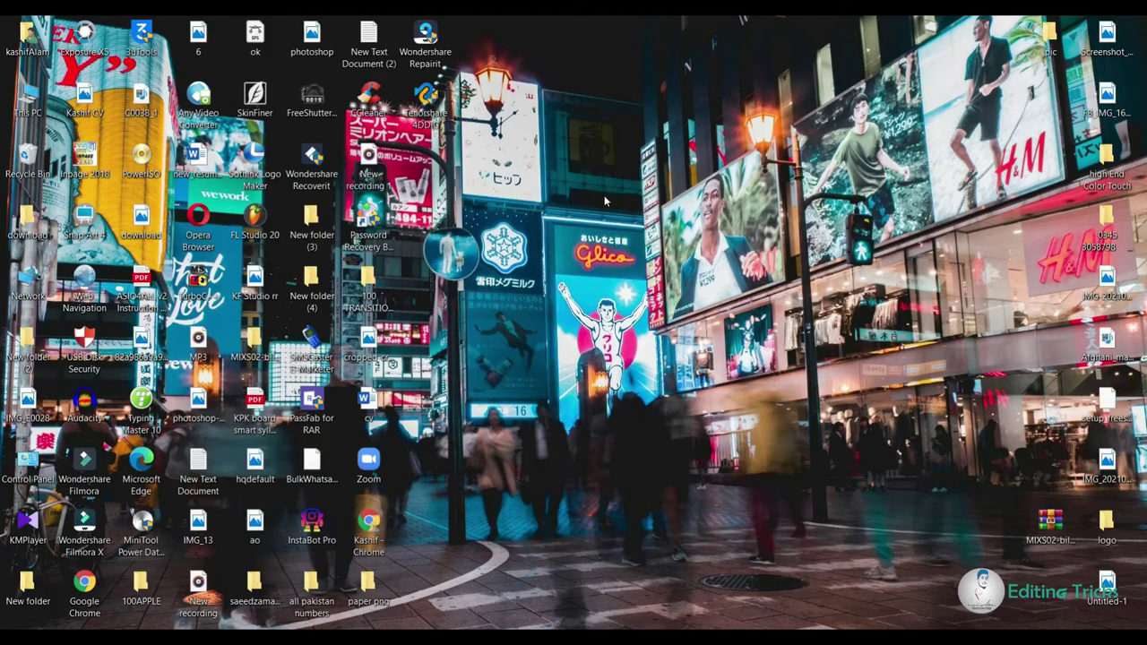
right_click(581, 101)
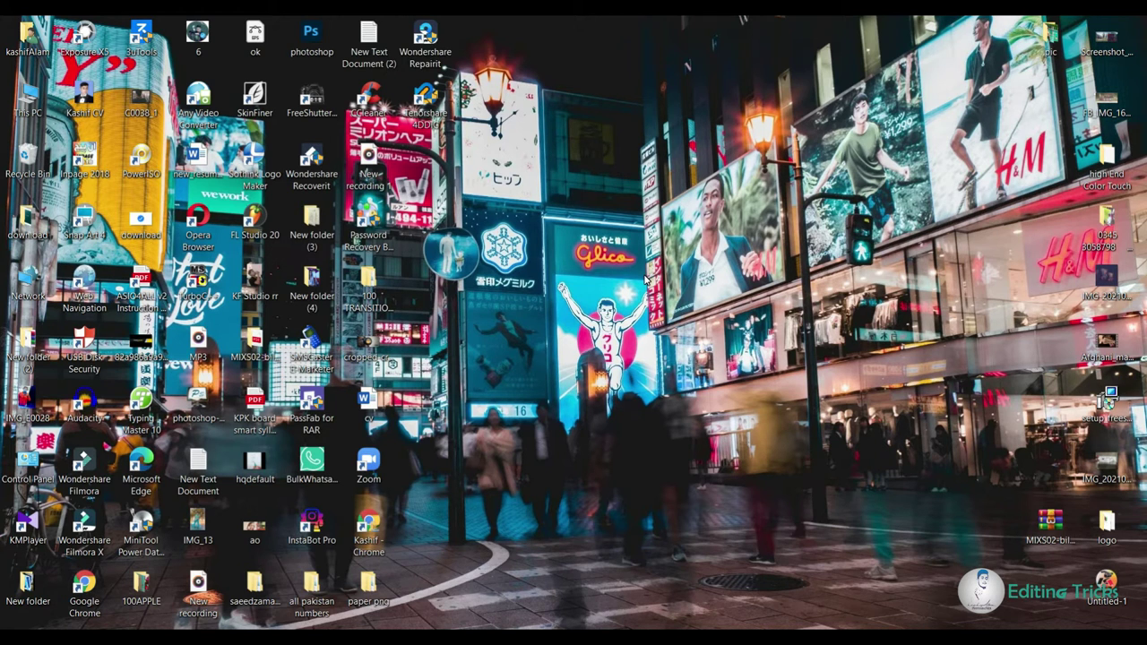
right_click(583, 213)
click(607, 295)
click(689, 587)
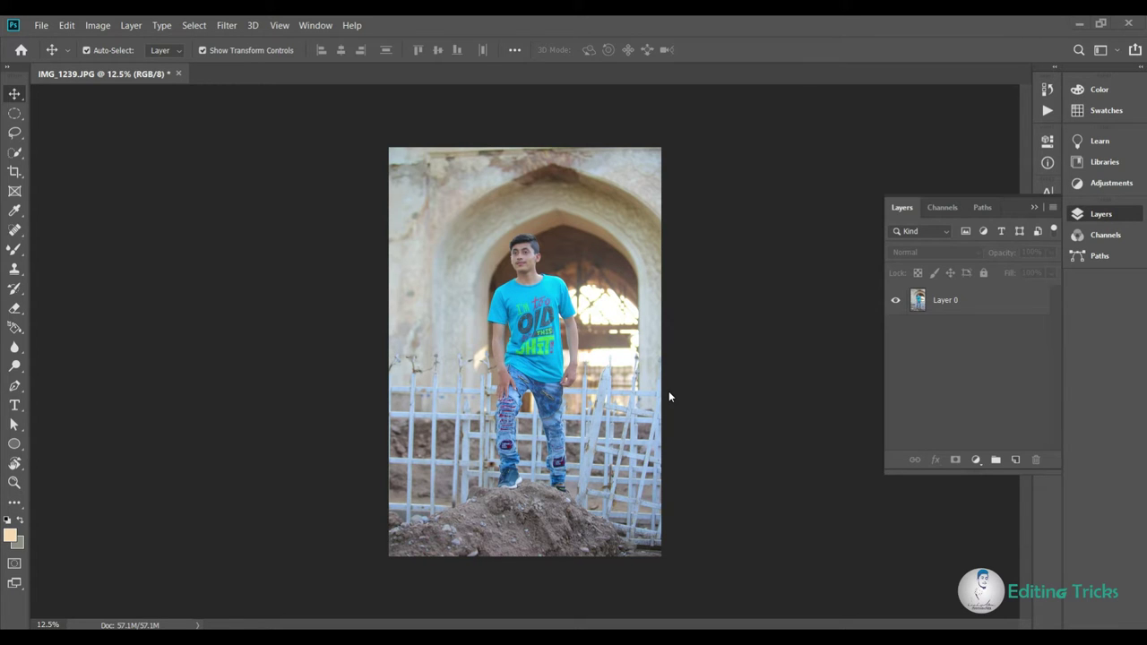
Zoom the view in close on the man's cyan T-shirt, ready for Quick Selection
click(14, 113)
click(14, 92)
click(297, 272)
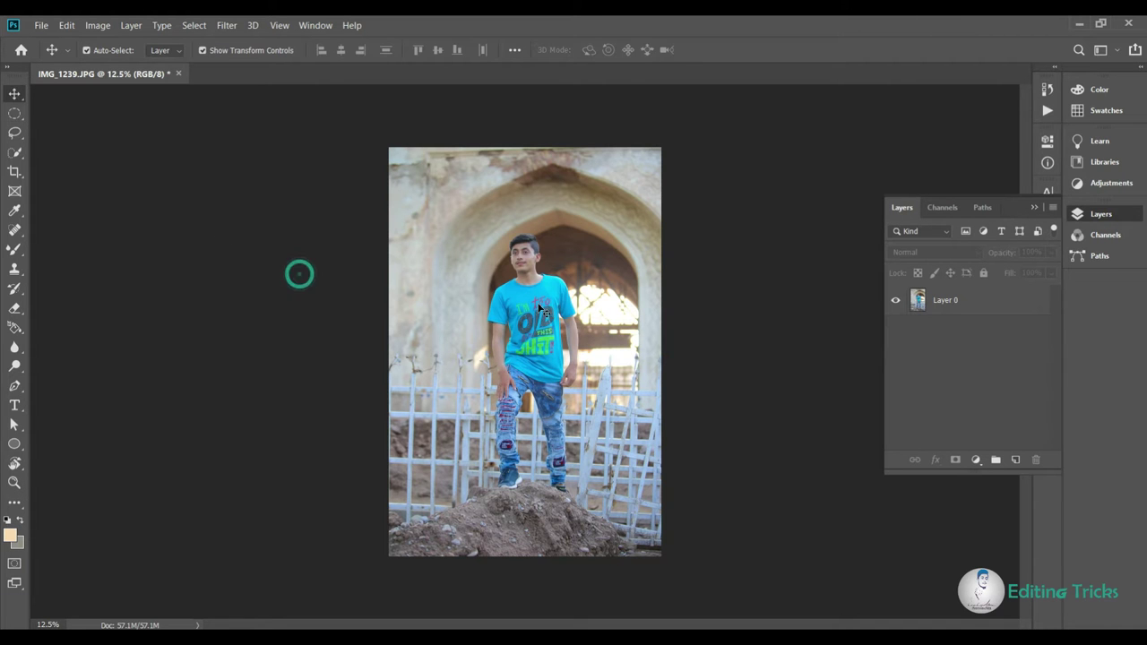
key(ctrl+plus)
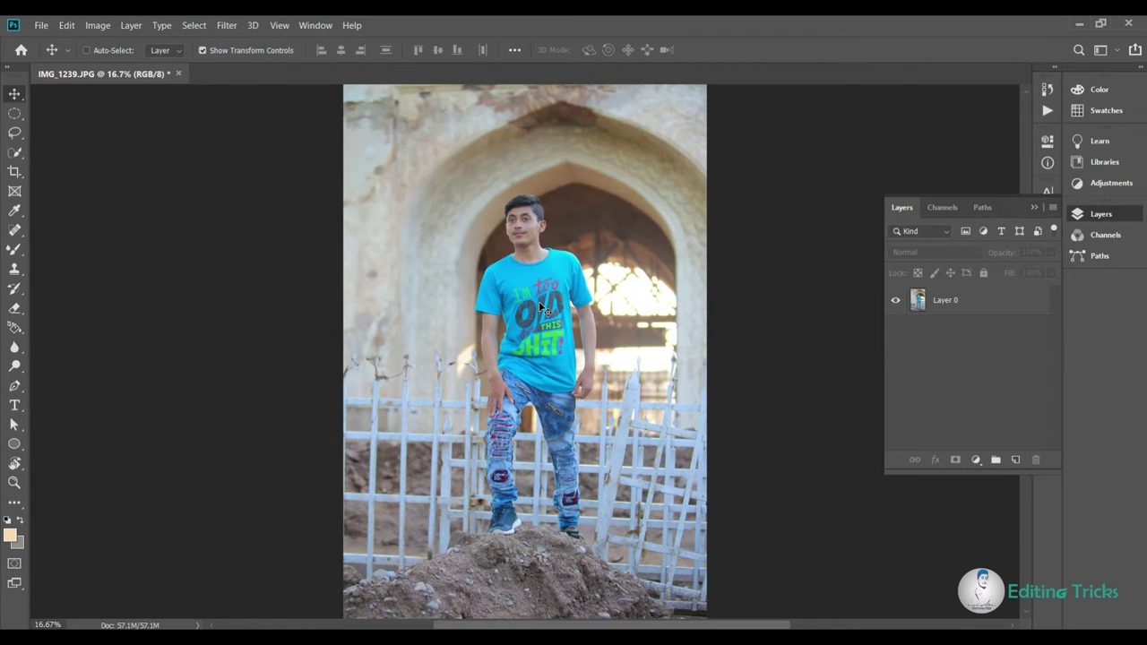
key(ctrl+plus)
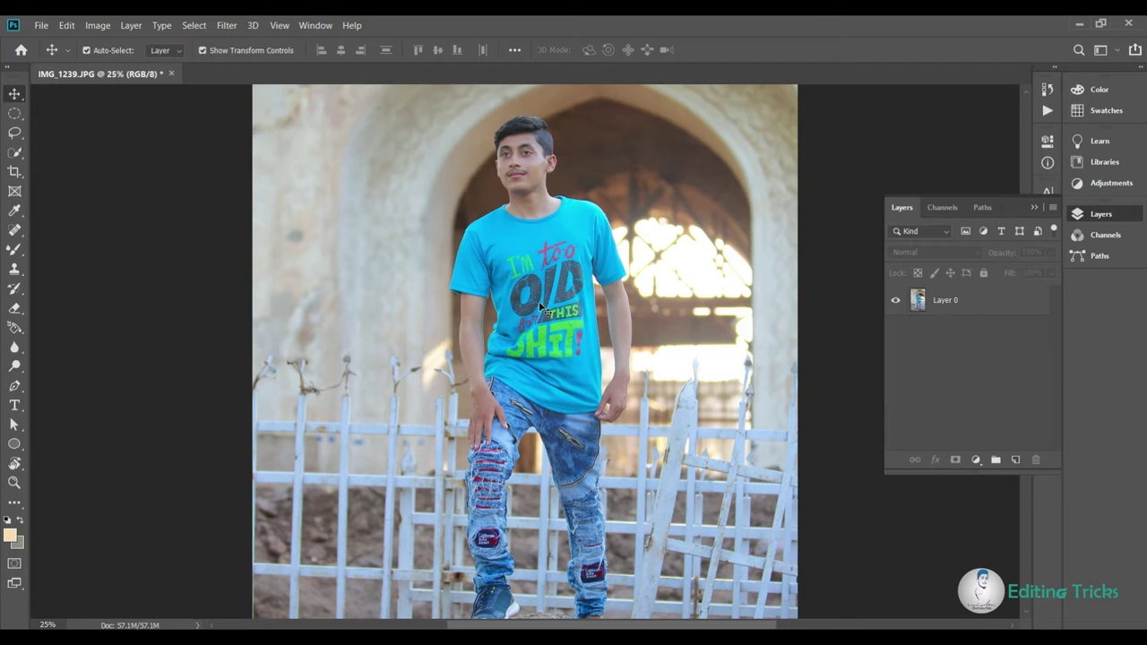
key(ctrl+plus)
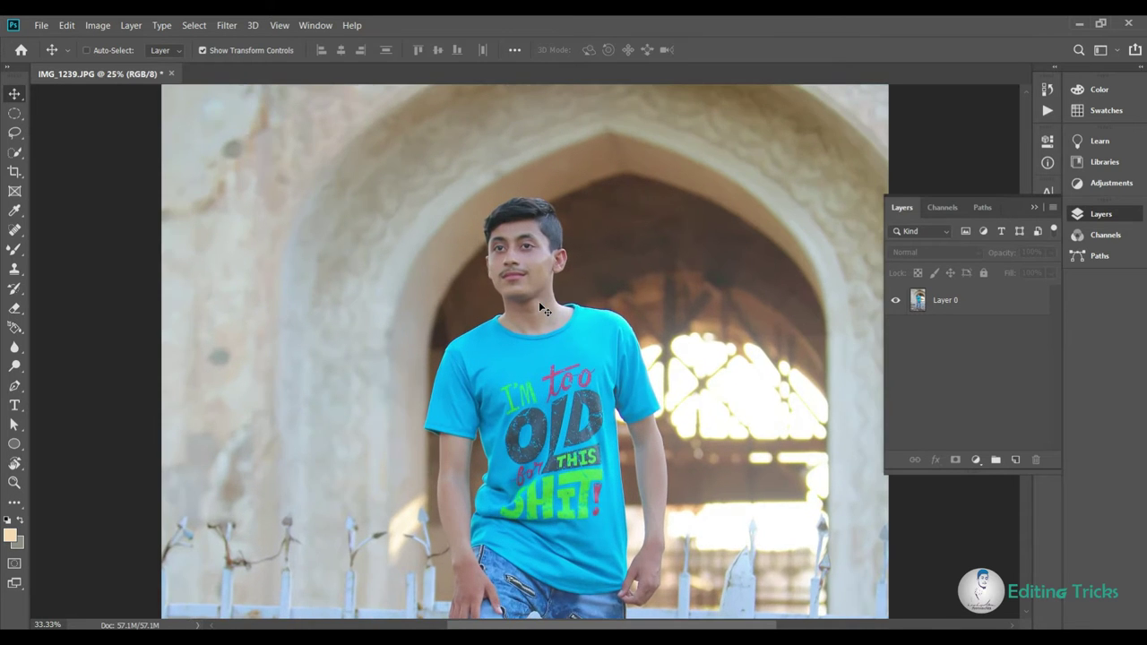
key(ctrl+plus)
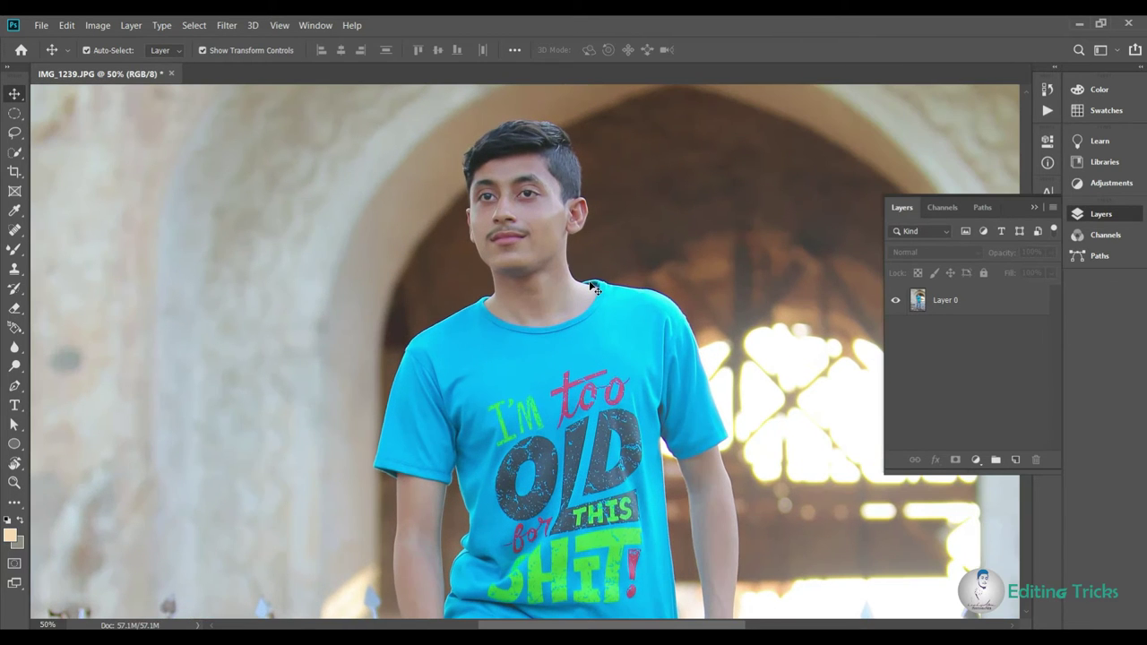
key(ctrl+minus)
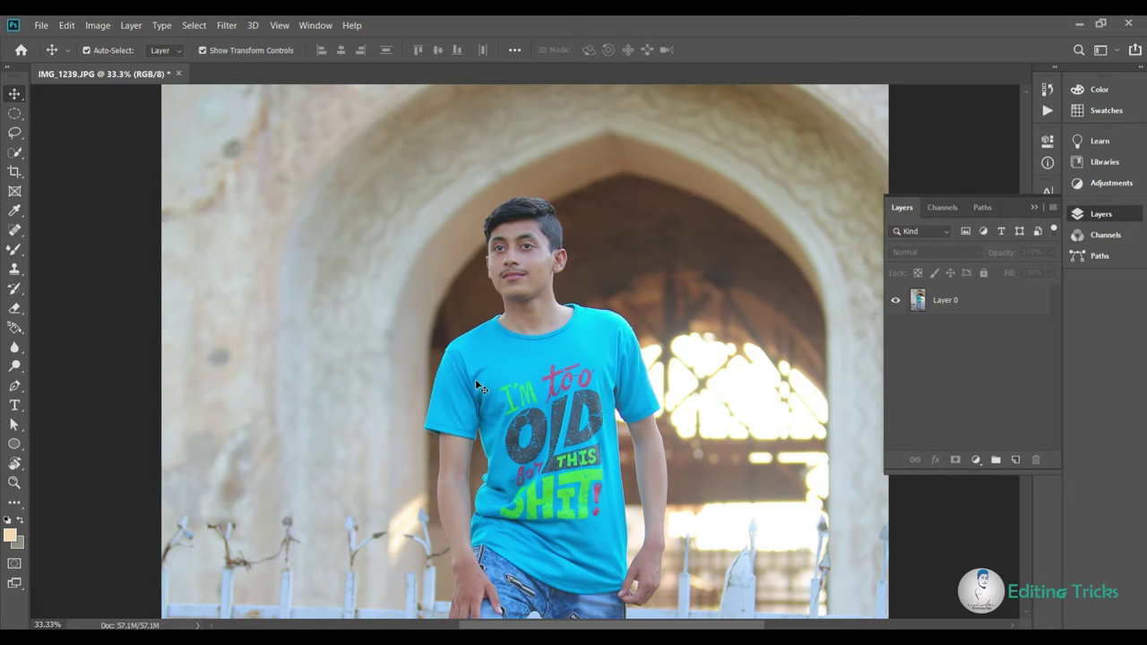
key(ctrl+minus)
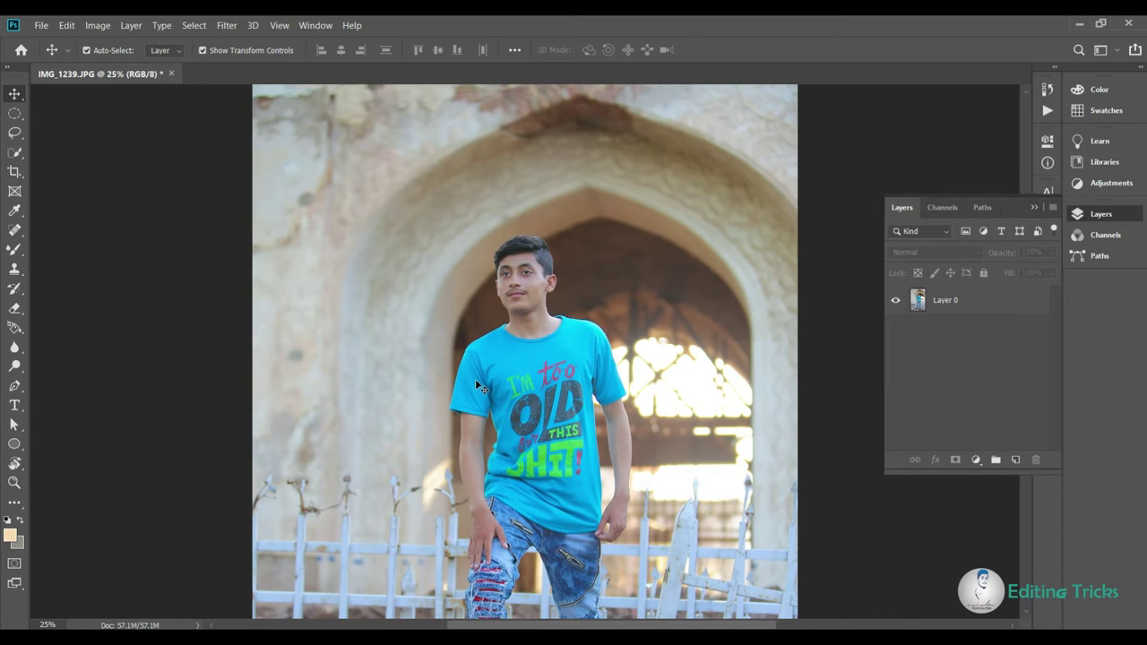
key(ctrl+plus)
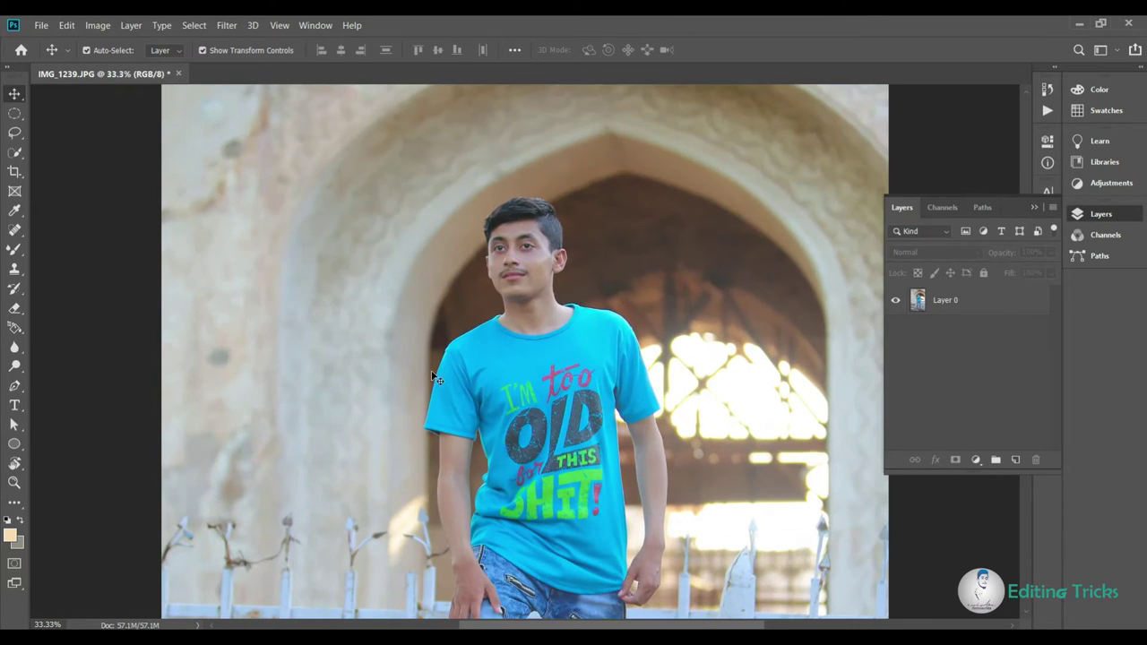
click(15, 152)
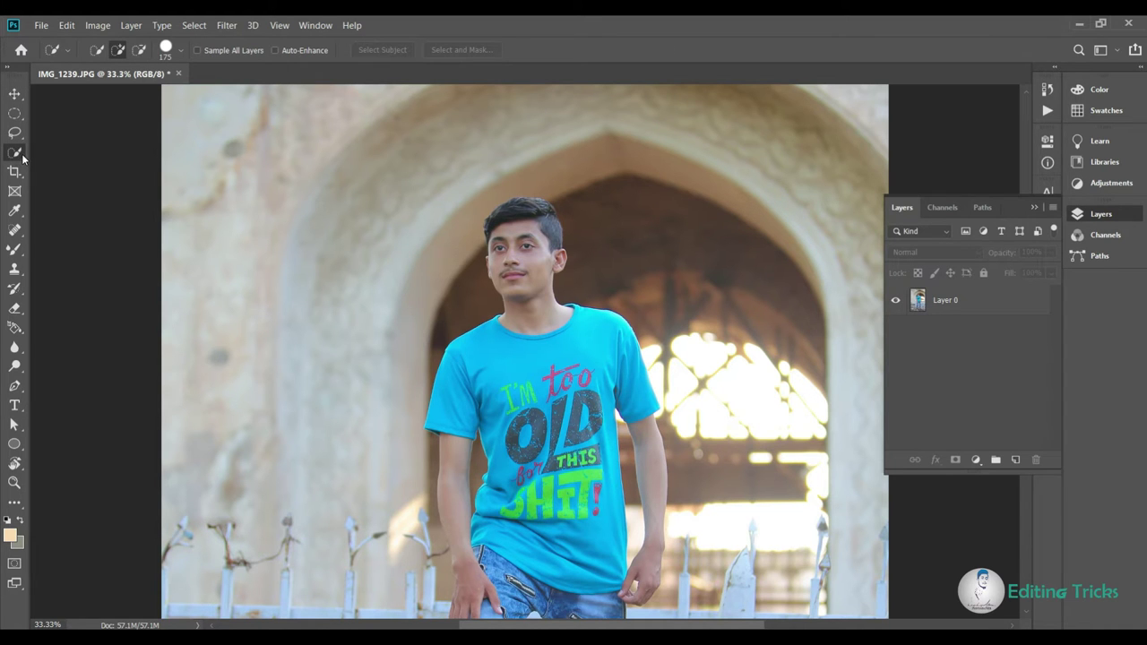
key(ctrl+plus)
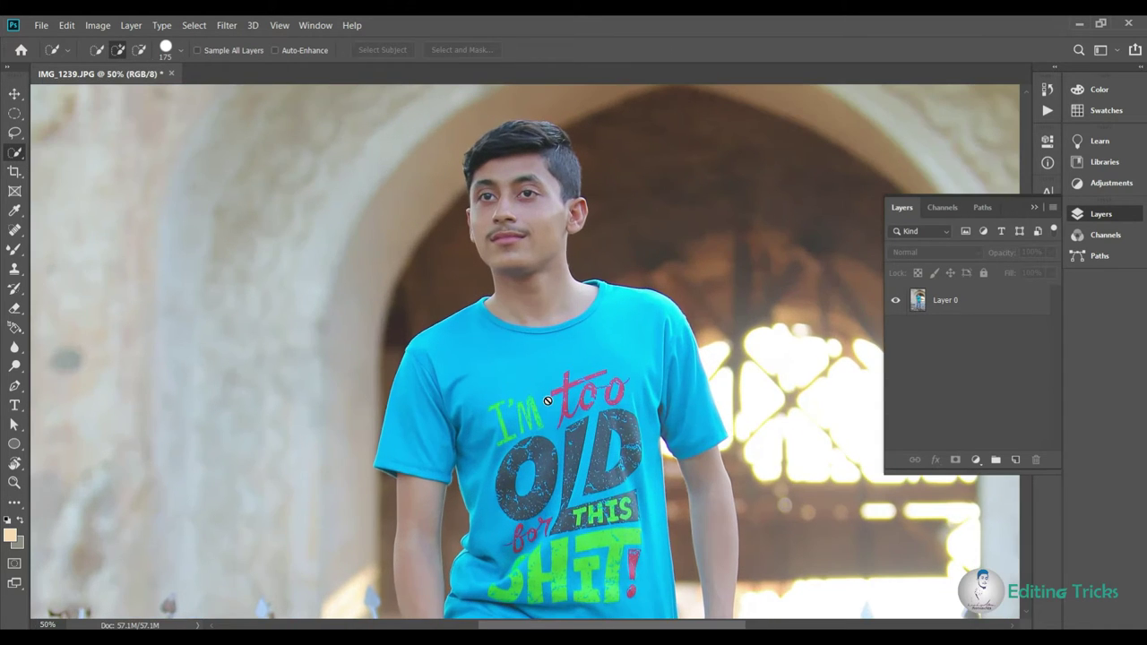
click(556, 349)
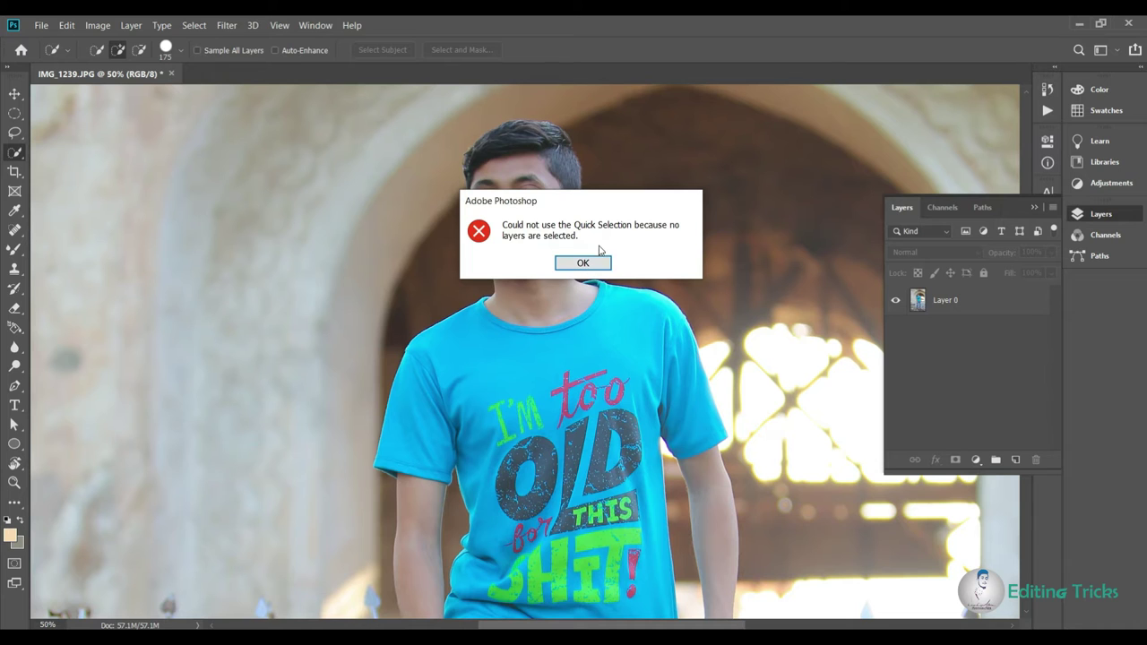
click(583, 264)
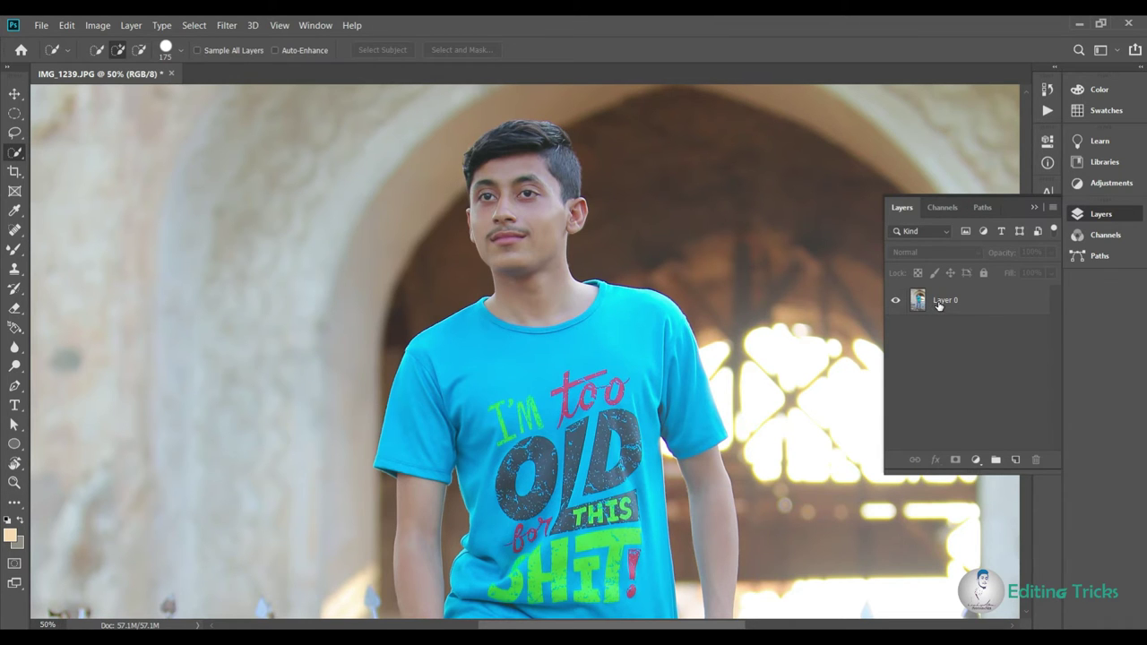
Make Layer 0 active and brush-select the cyan shirt with its 'too' and 'OLD' lettering
click(936, 303)
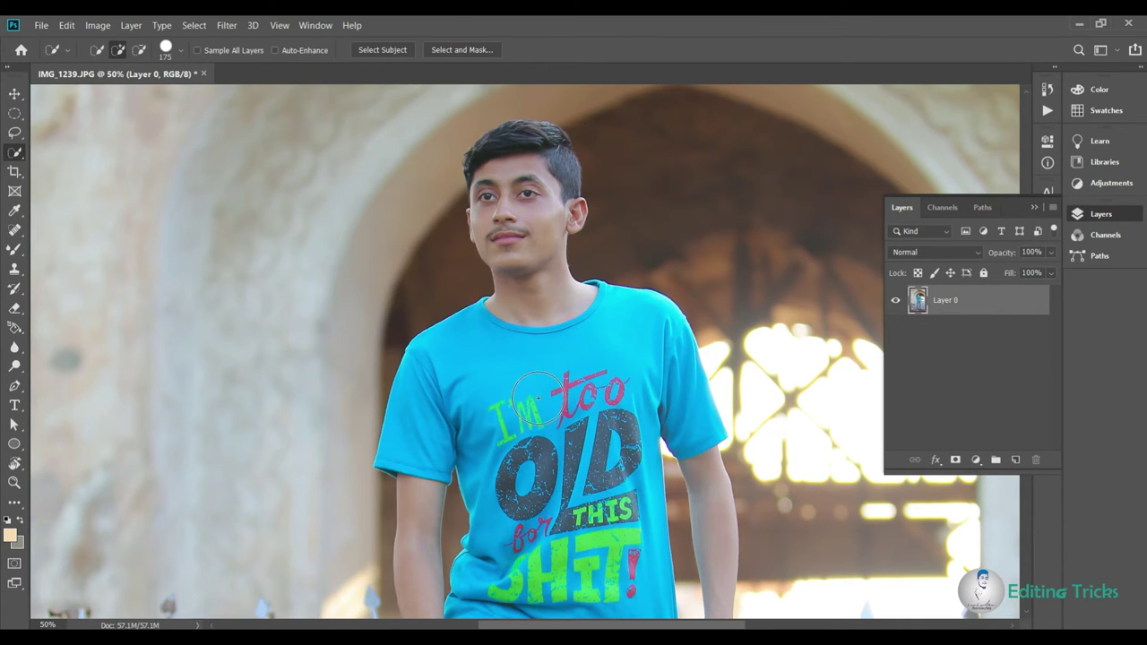
key(bracketleft)
key(bracketleft)
key(bracketleft)
click(498, 382)
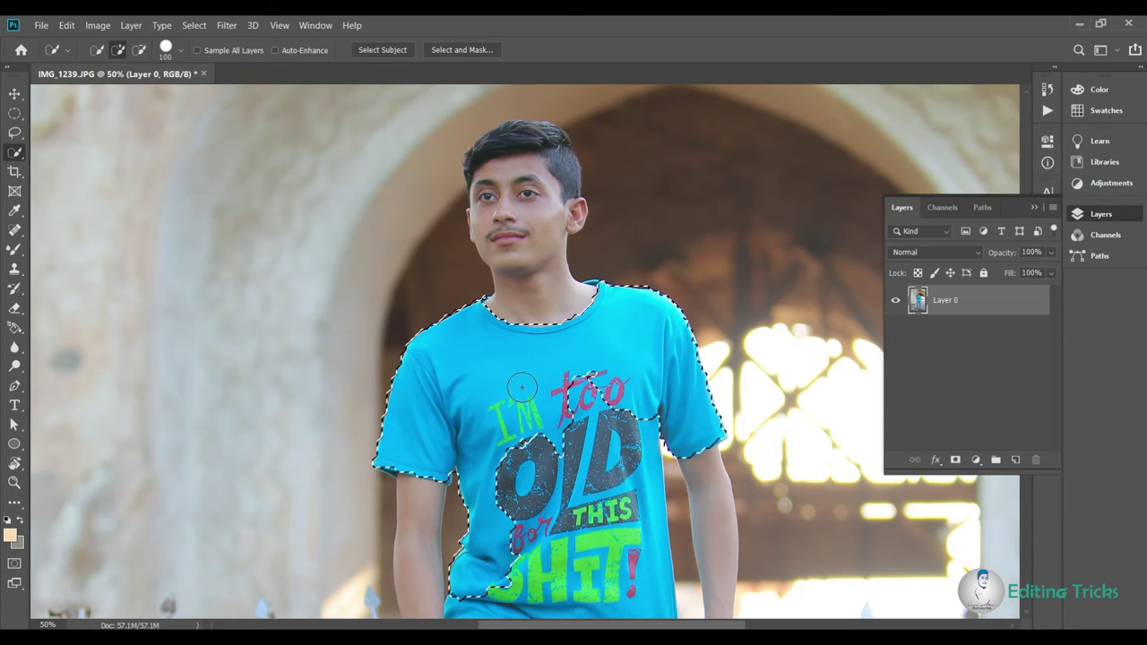
drag(551, 385, 584, 495)
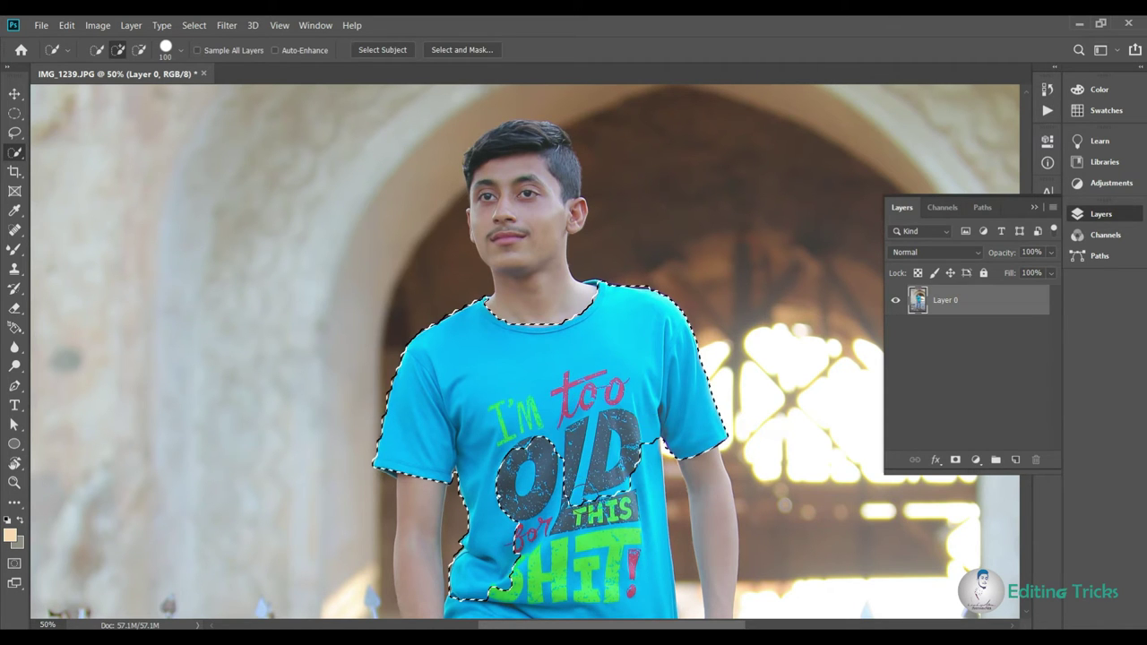
Add the lower shirt lettering to the T-shirt selection
scroll(591, 430, down, 1)
scroll(596, 385, down, 2)
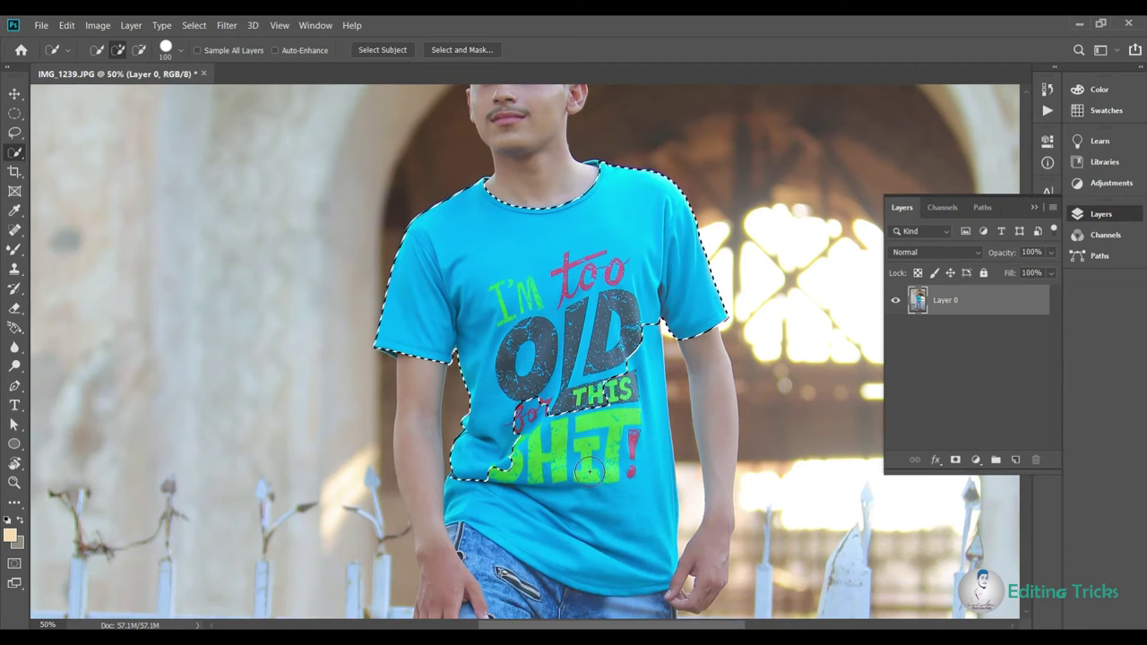
scroll(599, 372, down, 1)
drag(598, 376, 625, 469)
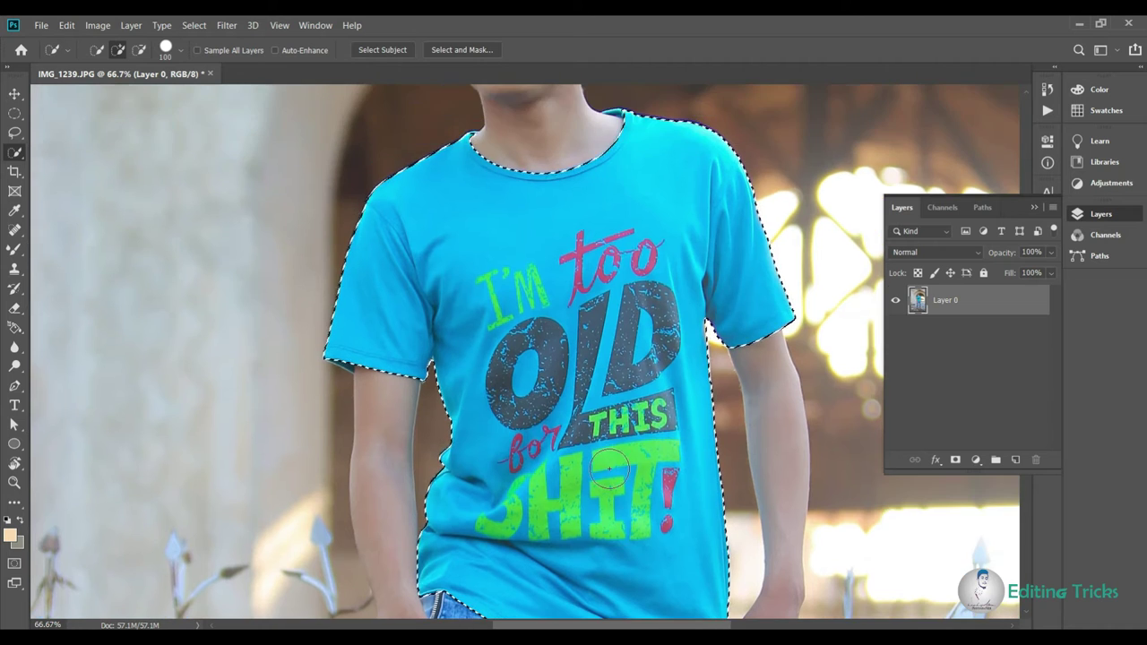
scroll(618, 472, up, 2)
scroll(609, 472, up, 1)
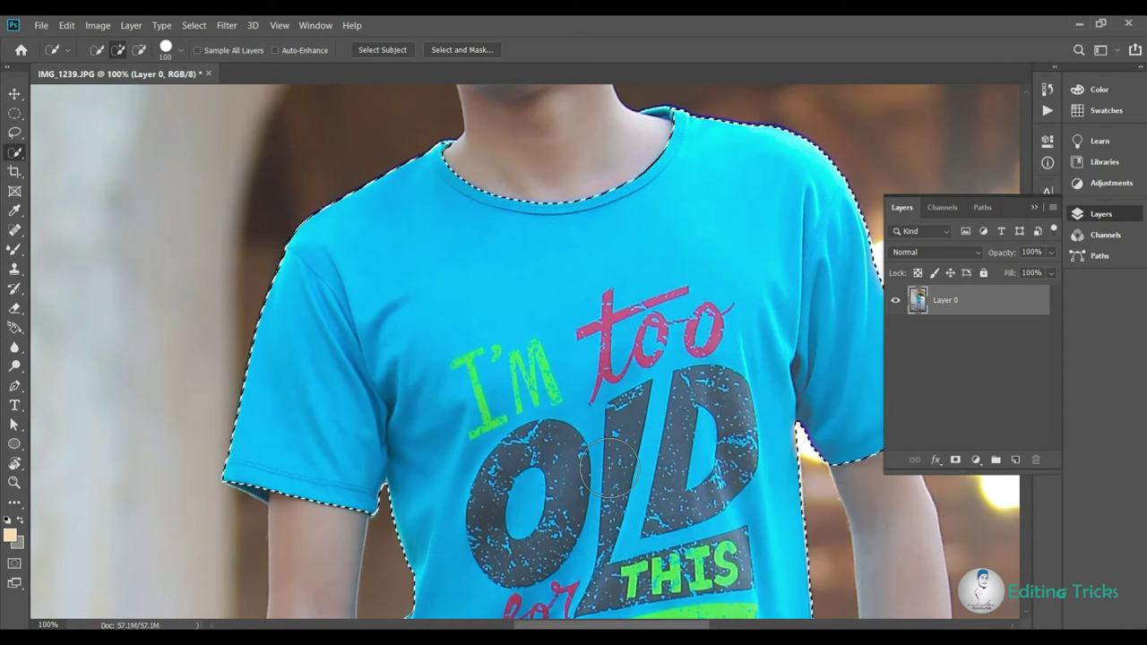
scroll(609, 472, up, 1)
scroll(612, 430, up, 1)
scroll(627, 563, up, 1)
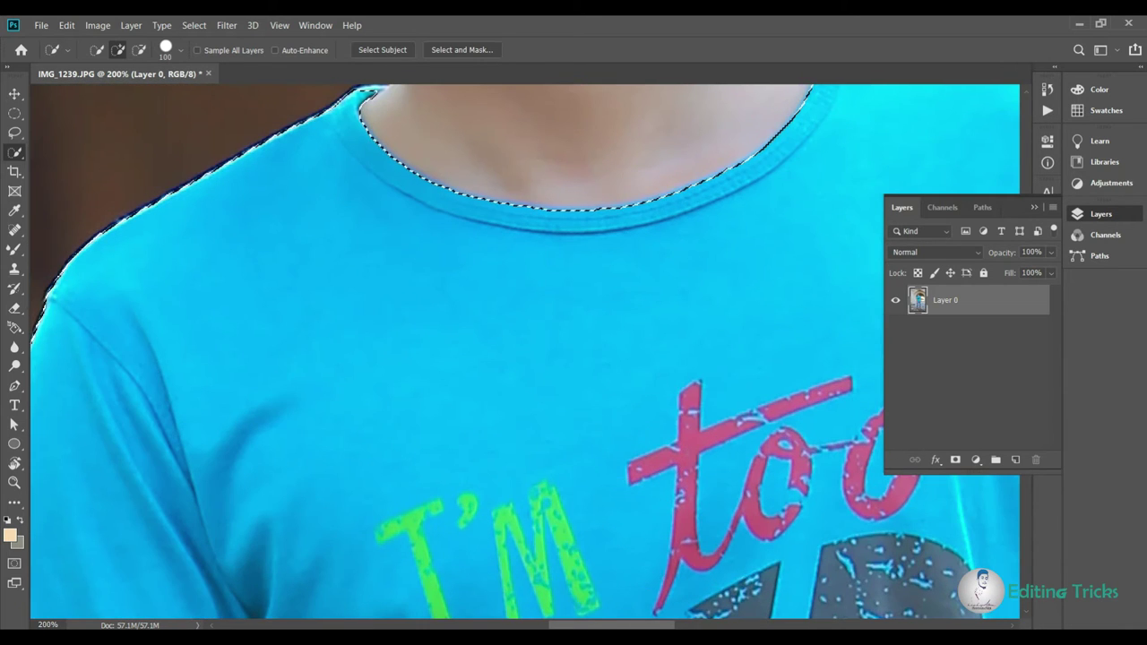
scroll(624, 618, up, 1)
scroll(625, 625, right, 5)
scroll(422, 371, up, 3)
With a smaller brush, extend the shirt selection along the shoulder top and tip
key(bracketleft)
key(bracketleft)
key(bracketleft)
key(bracketleft)
key(bracketleft)
key(bracketleft)
key(bracketleft)
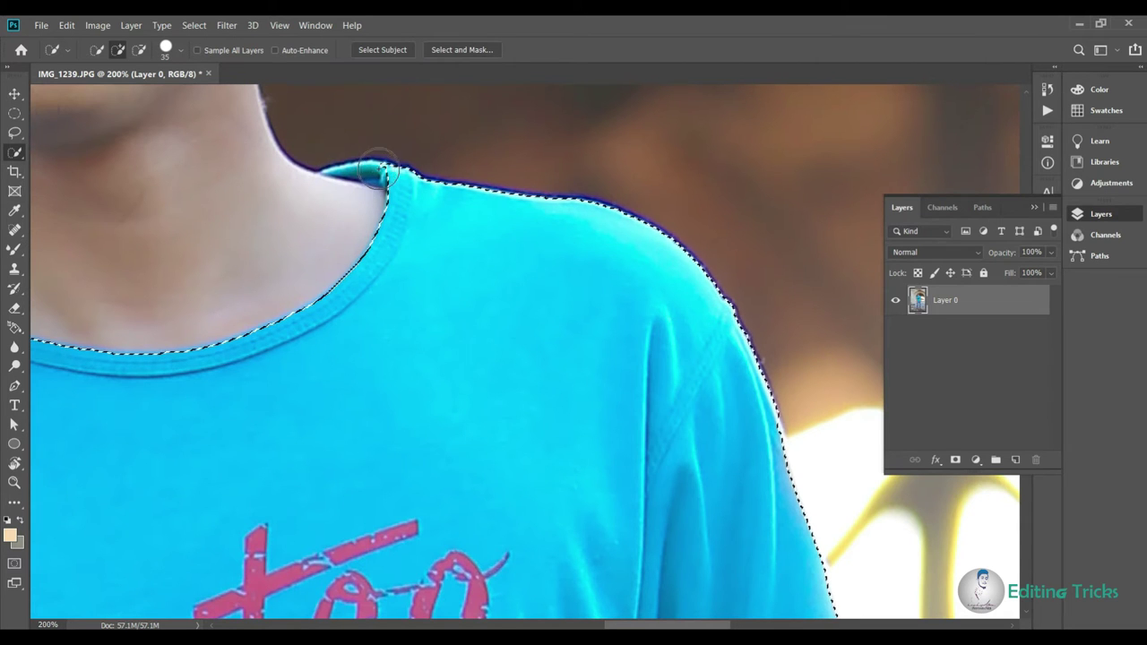
key(bracketleft)
click(139, 49)
key(bracketleft)
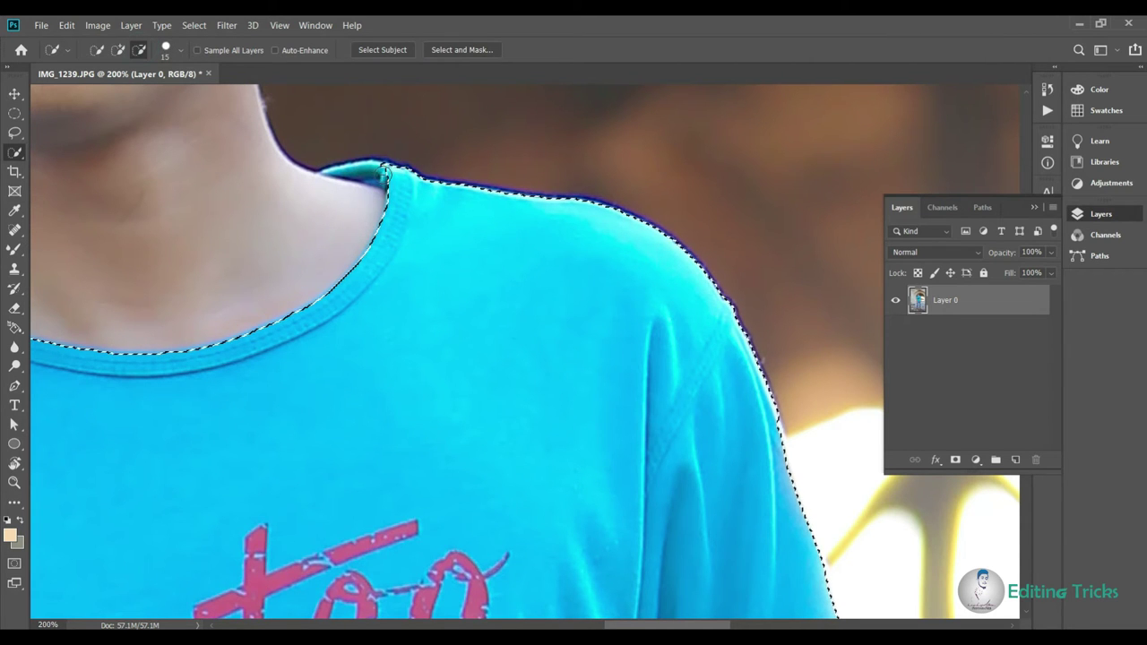
click(116, 49)
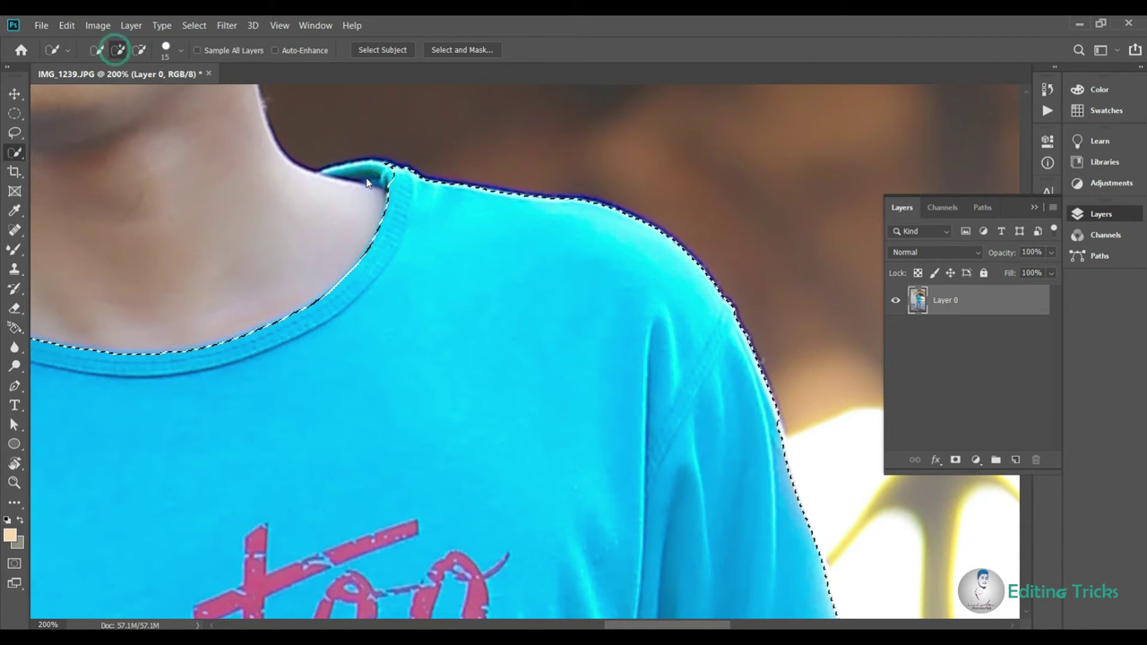
drag(374, 169, 354, 171)
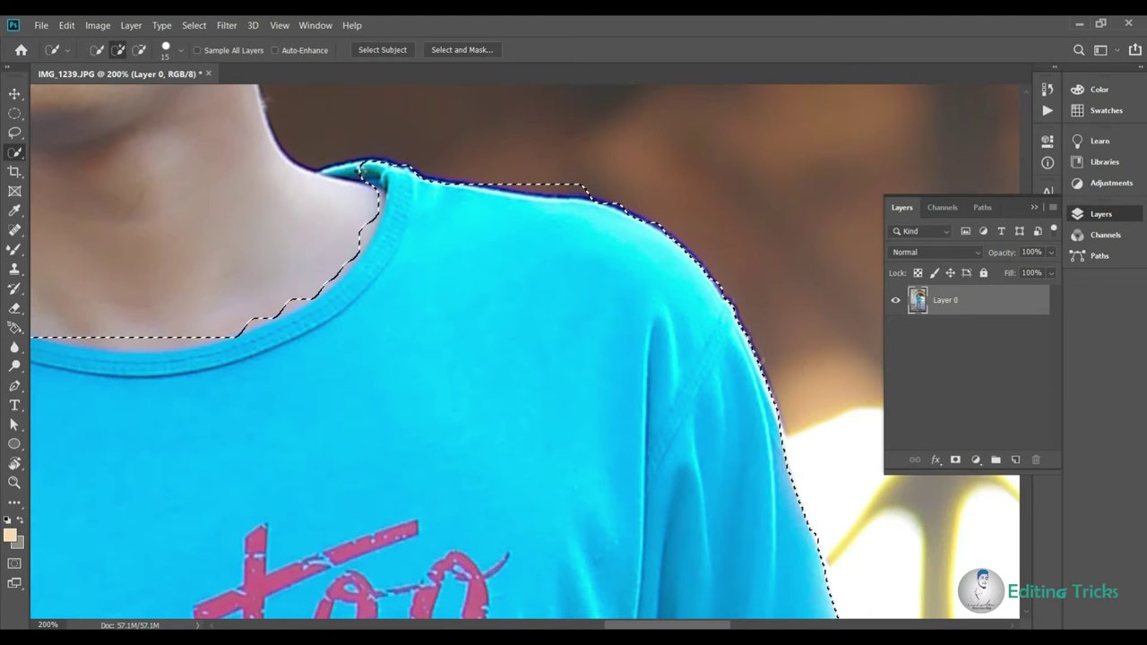
key(bracketleft)
drag(333, 169, 366, 173)
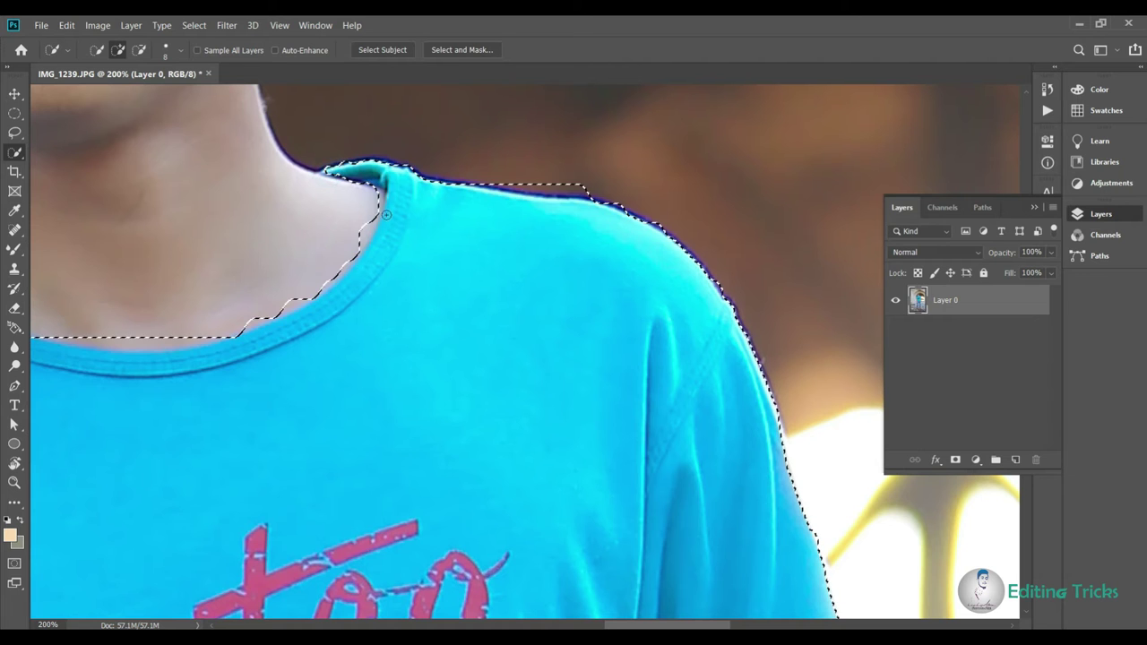
Subtract the skin at the collar notch from the shirt selection
click(138, 50)
drag(400, 213, 391, 190)
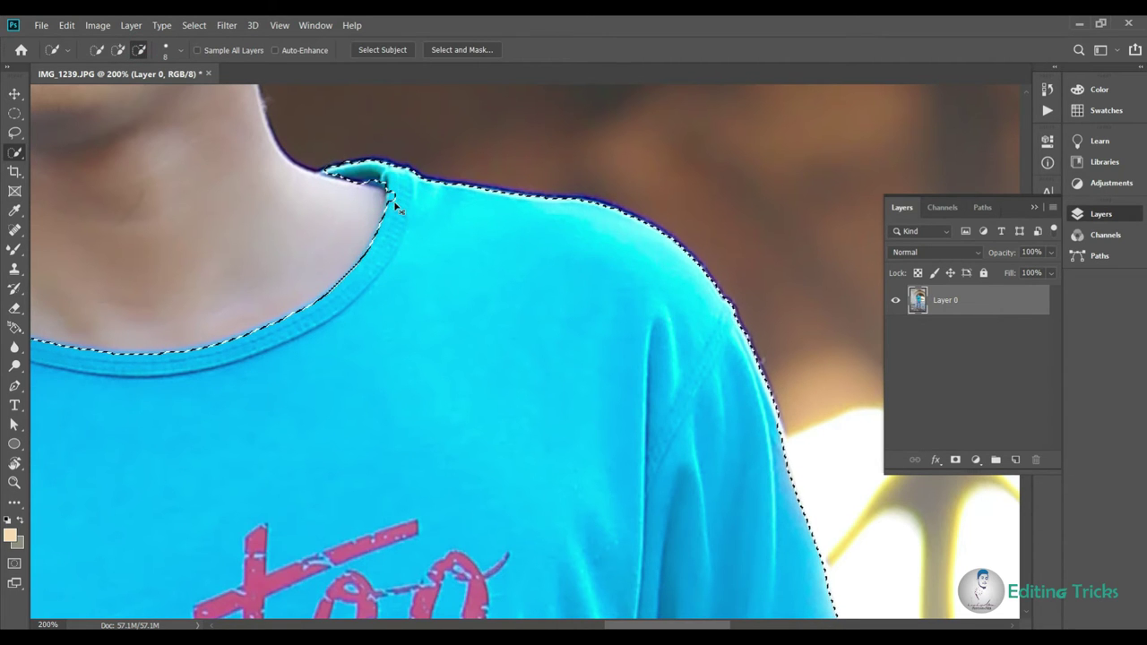
key(ctrl+d)
key(ctrl+minus)
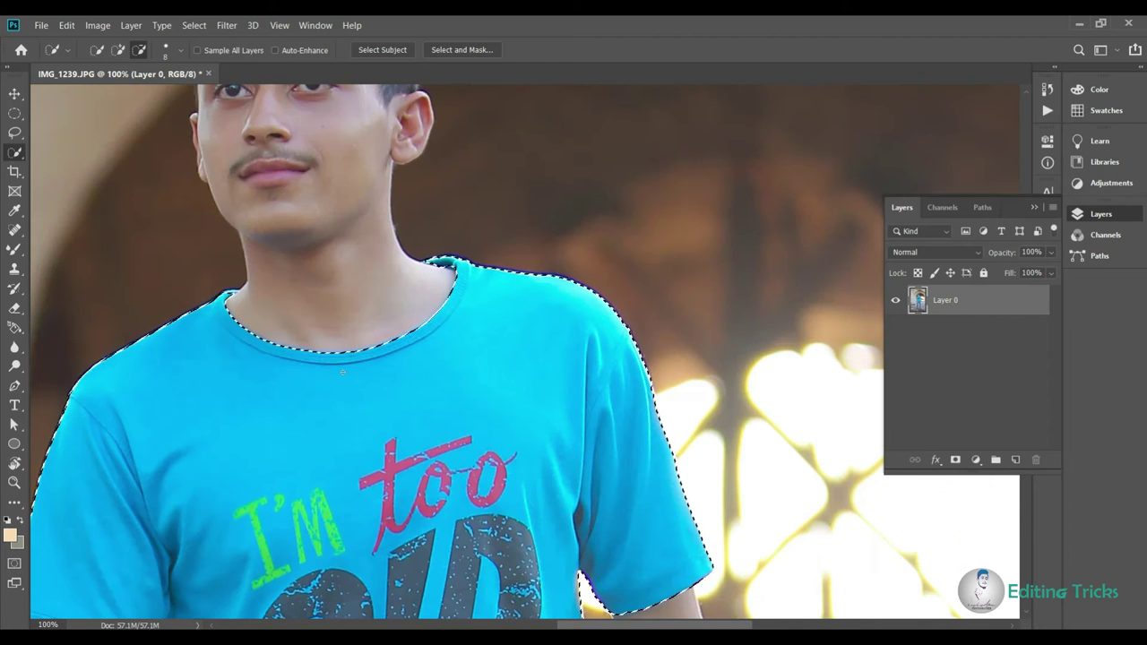
scroll(281, 376, down, 2)
key(ctrl+plus)
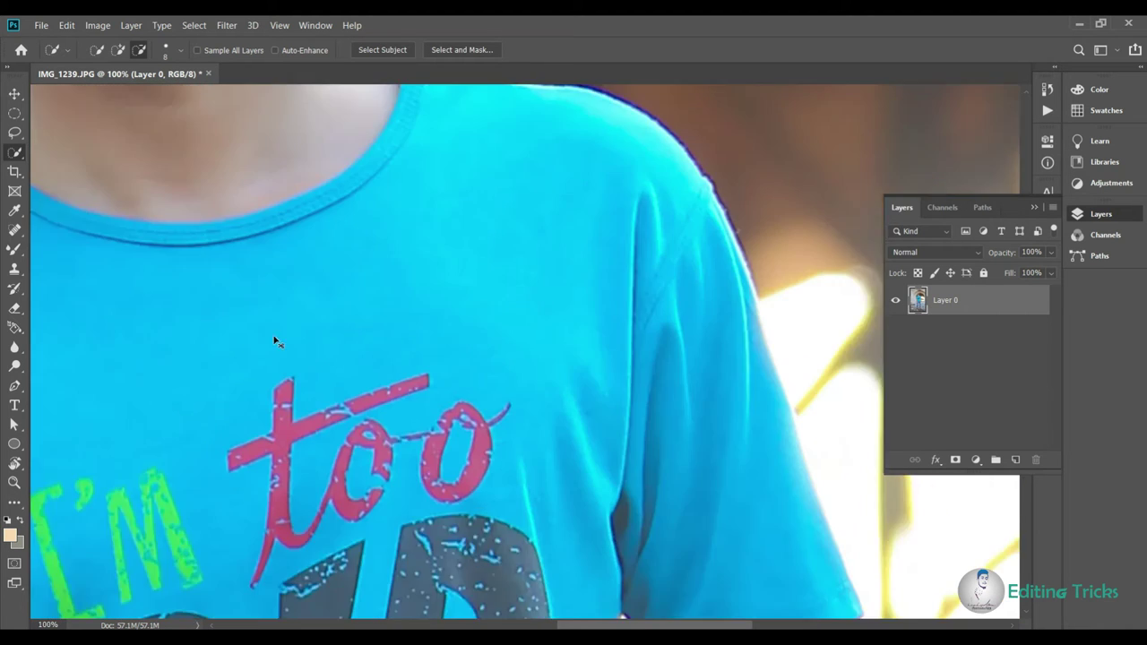
key(ctrl+plus)
drag(637, 626, 591, 626)
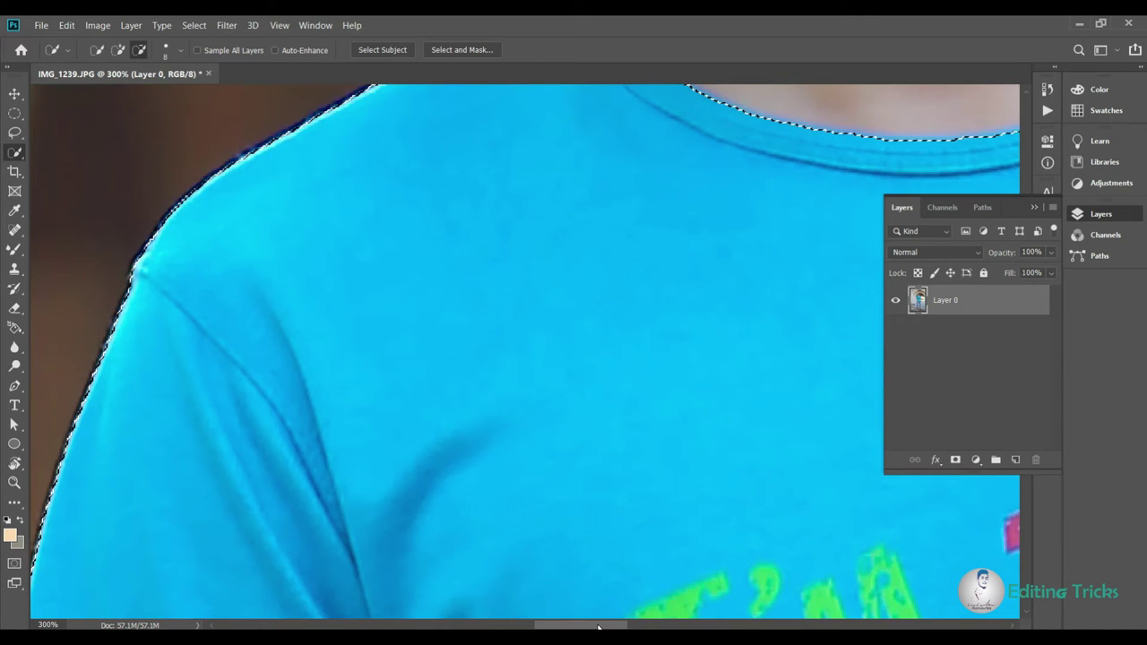
scroll(571, 519, up, 3)
scroll(577, 508, up, 1)
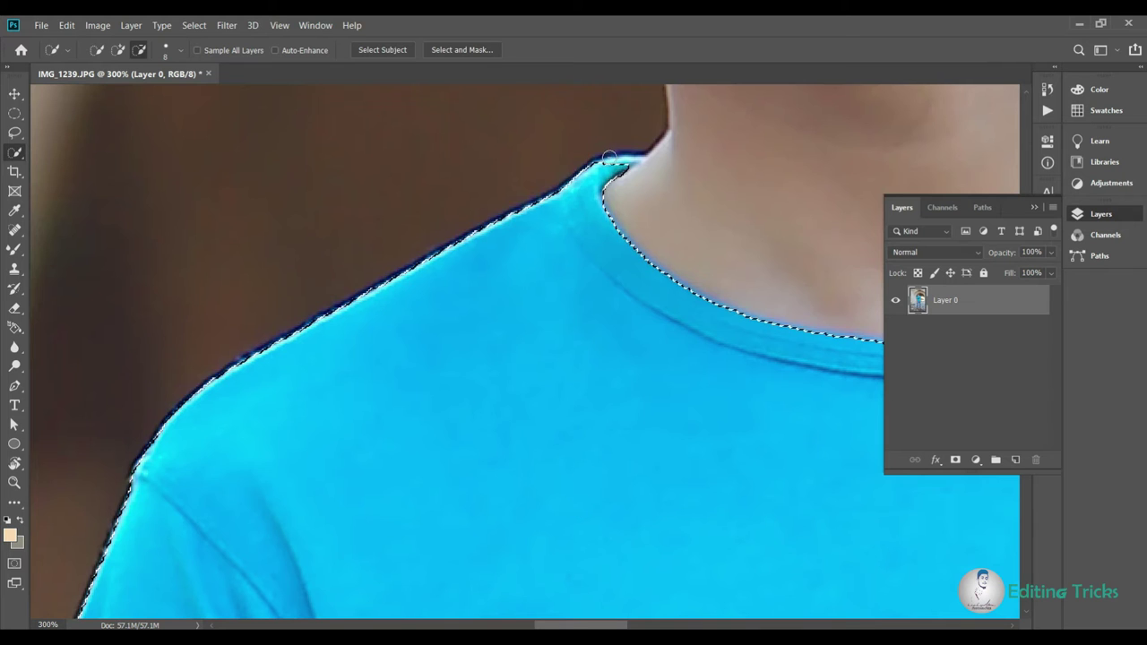
Add the missed shoulder edge beside the collar to the selection
click(118, 49)
drag(609, 169, 628, 161)
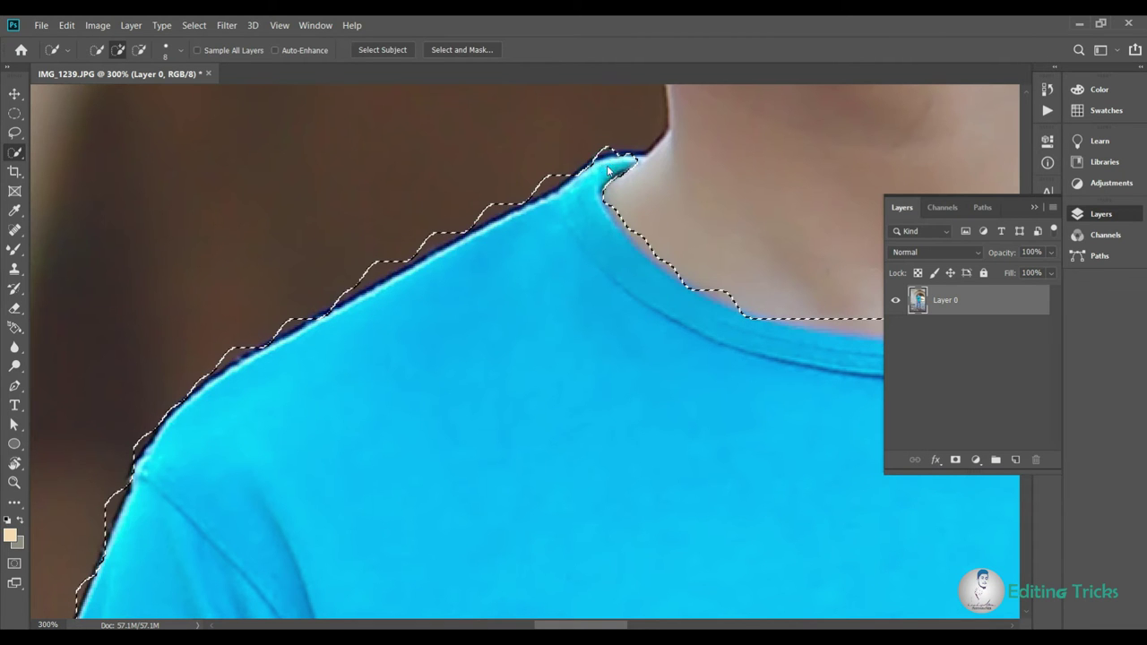
key(ctrl+minus)
key(ctrl+minus)
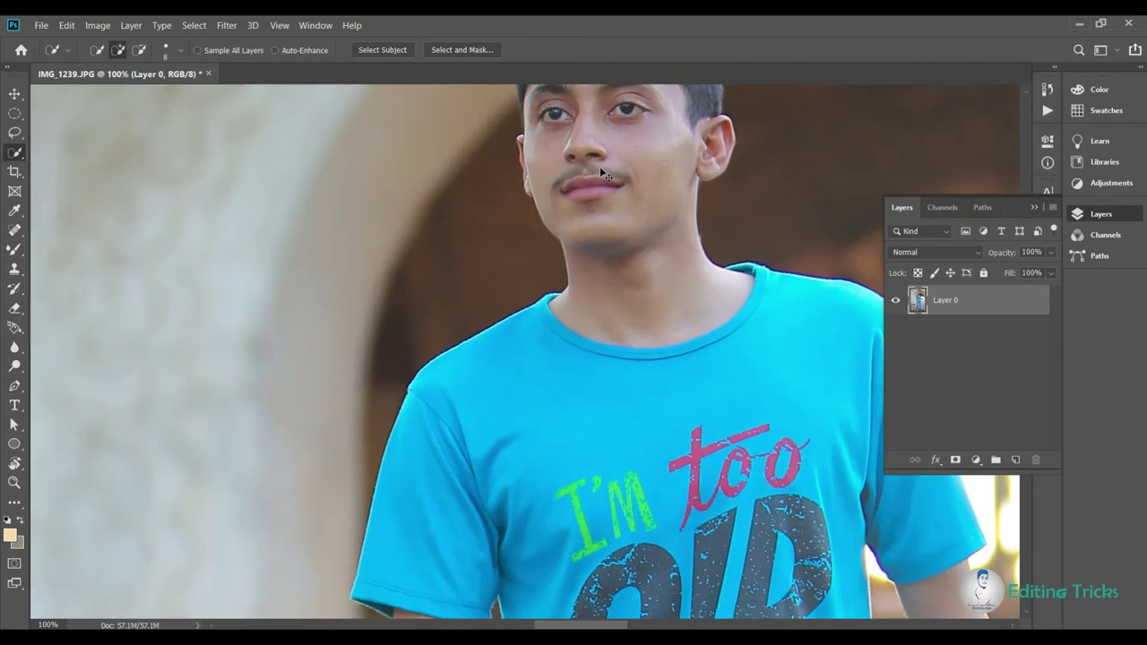
key(ctrl+minus)
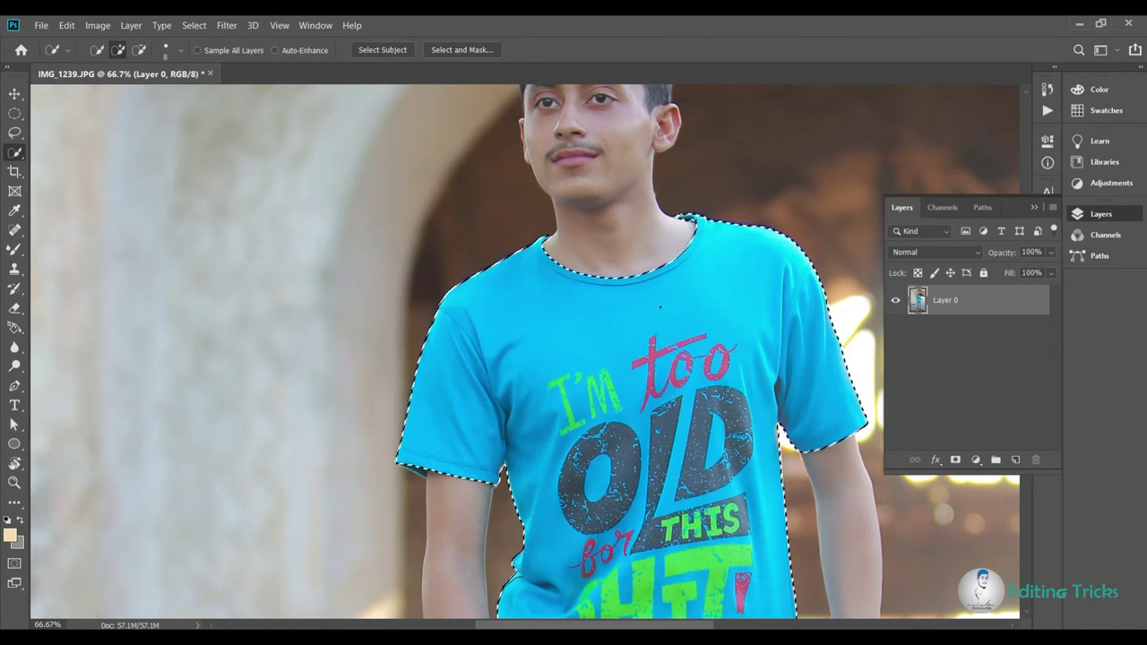
scroll(596, 316, down, 2)
scroll(596, 316, down, 2)
scroll(596, 316, down, 2)
Zoom and scroll around the figure to review the shirt's lower and outer edges
key(ctrl+plus)
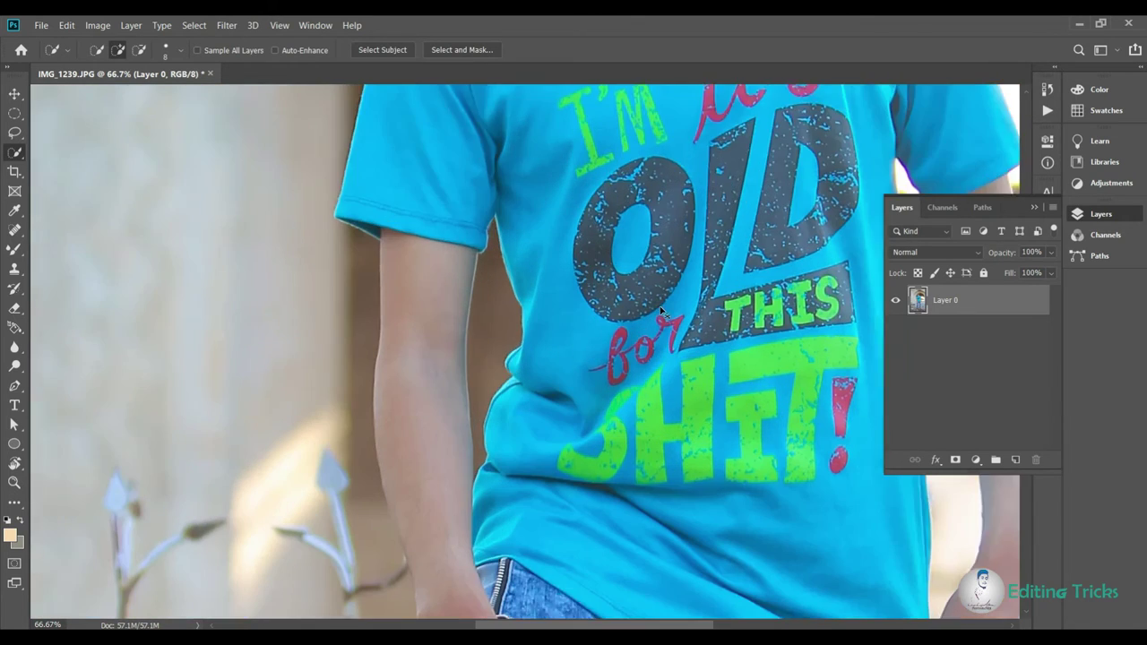
scroll(683, 340, down, 2)
scroll(684, 339, down, 2)
scroll(683, 339, down, 2)
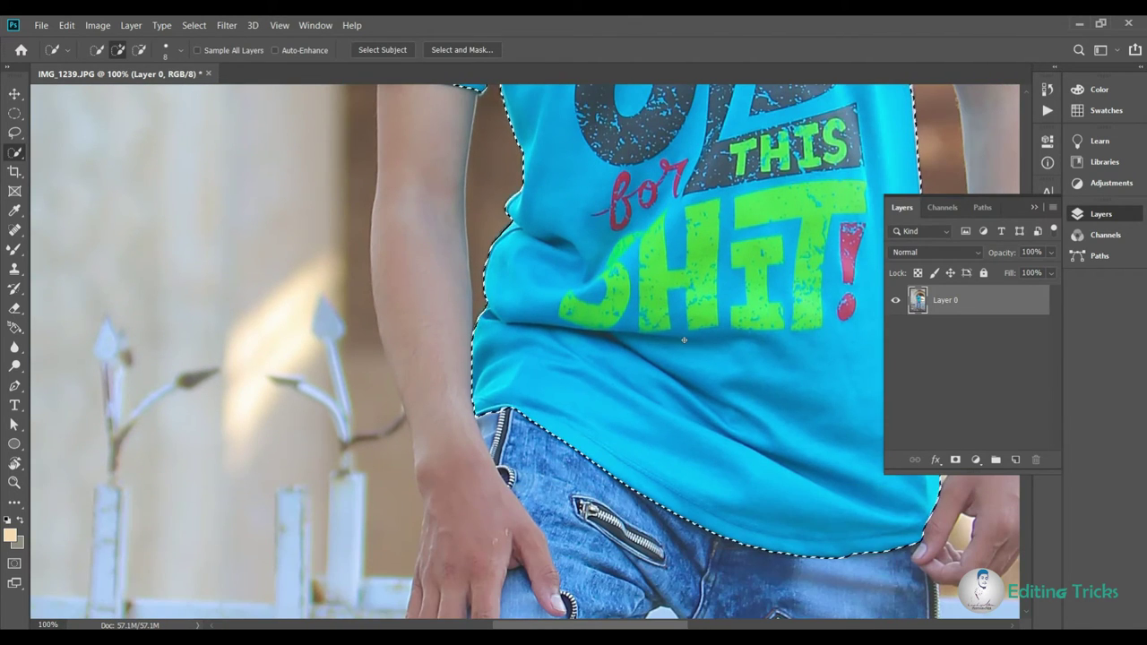
key(ctrl+minus)
scroll(683, 340, up, 2)
scroll(686, 345, up, 1)
key(ctrl+minus)
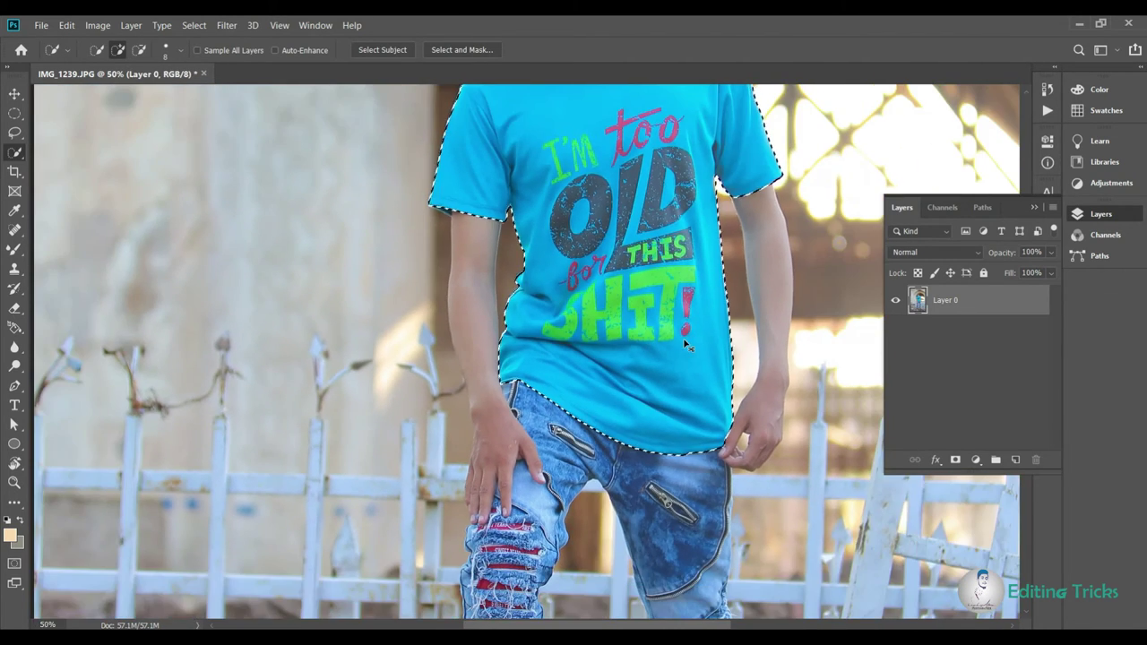
key(ctrl+minus)
key(ctrl+minus)
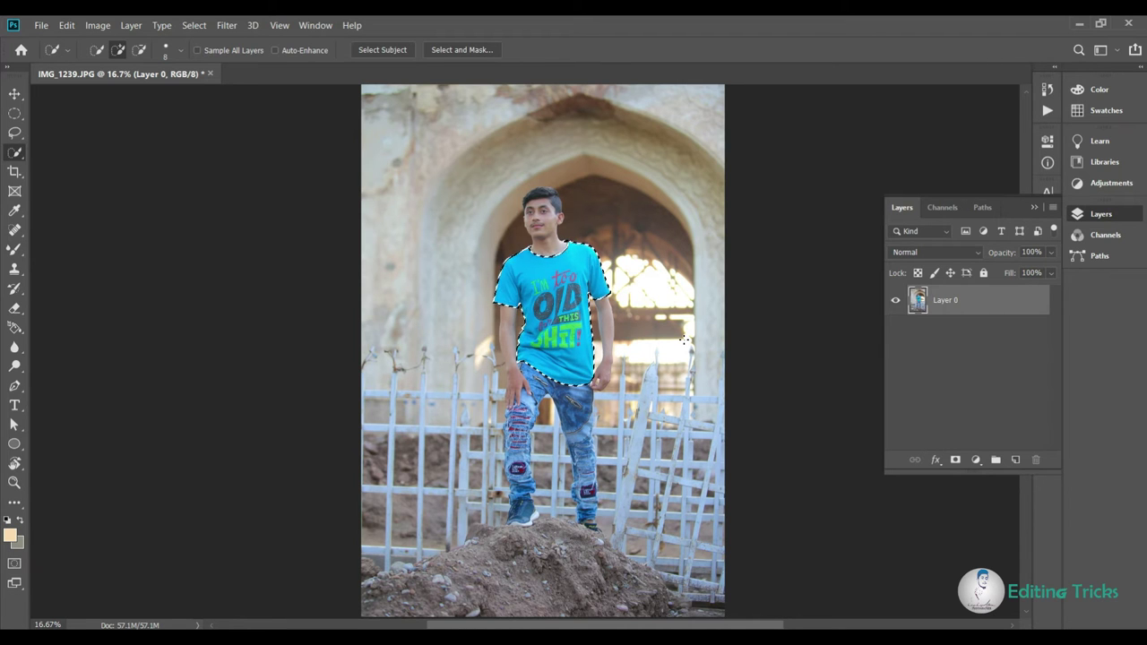
key(ctrl+plus)
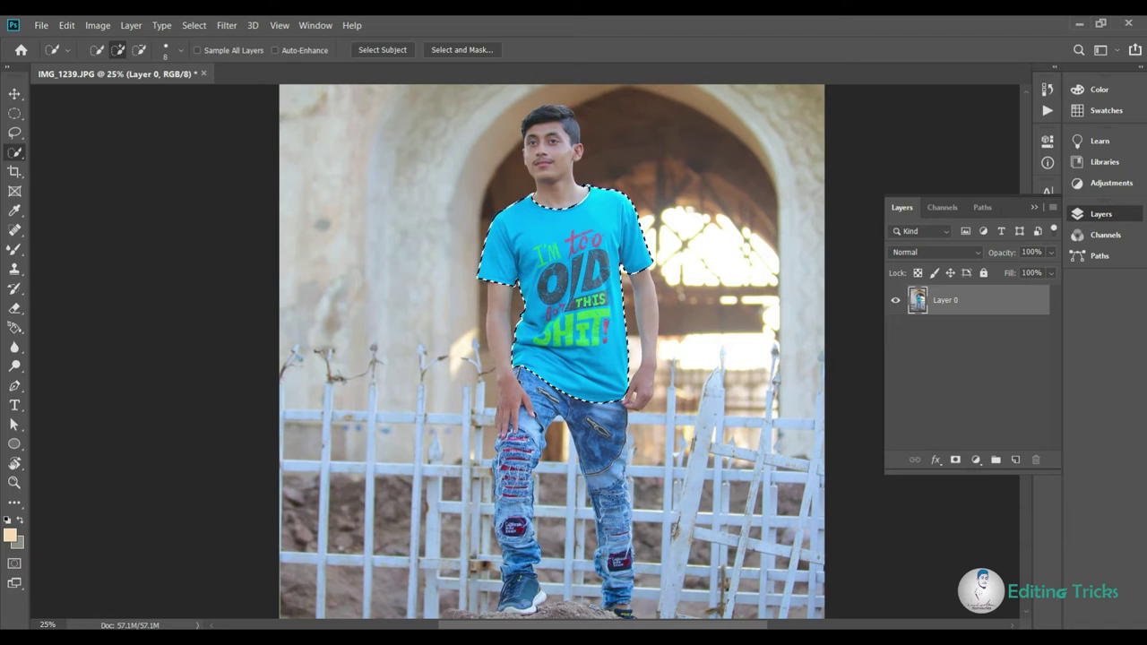
scroll(546, 460, right, 2)
scroll(546, 460, right, 2)
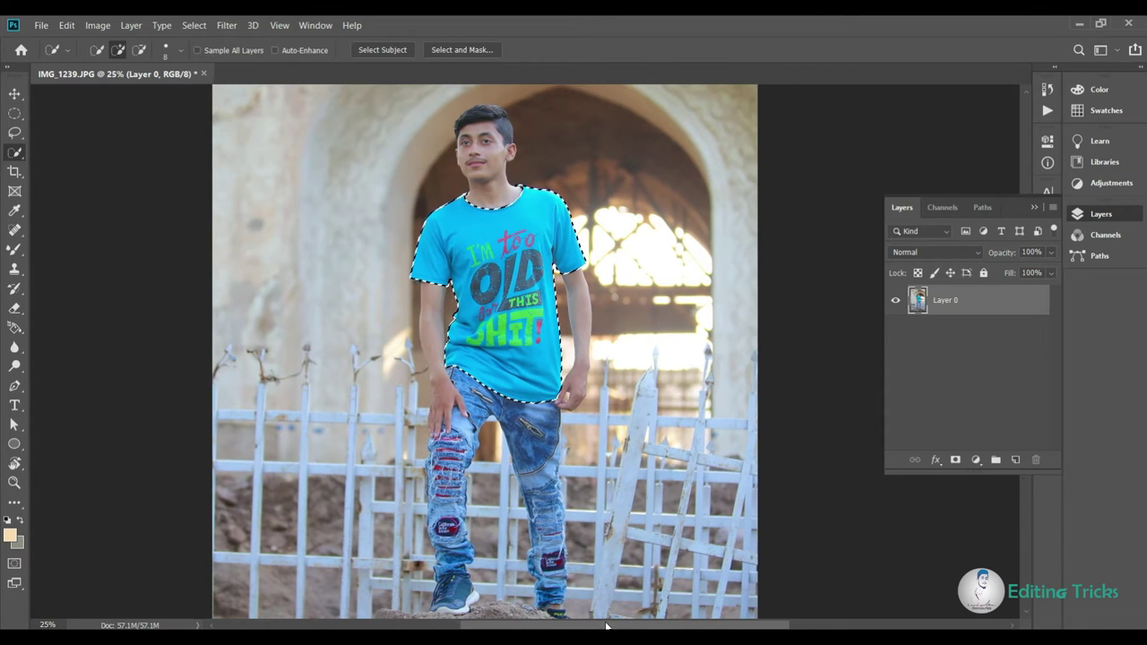
scroll(545, 459, right, 2)
scroll(545, 460, up, 2)
scroll(545, 459, up, 2)
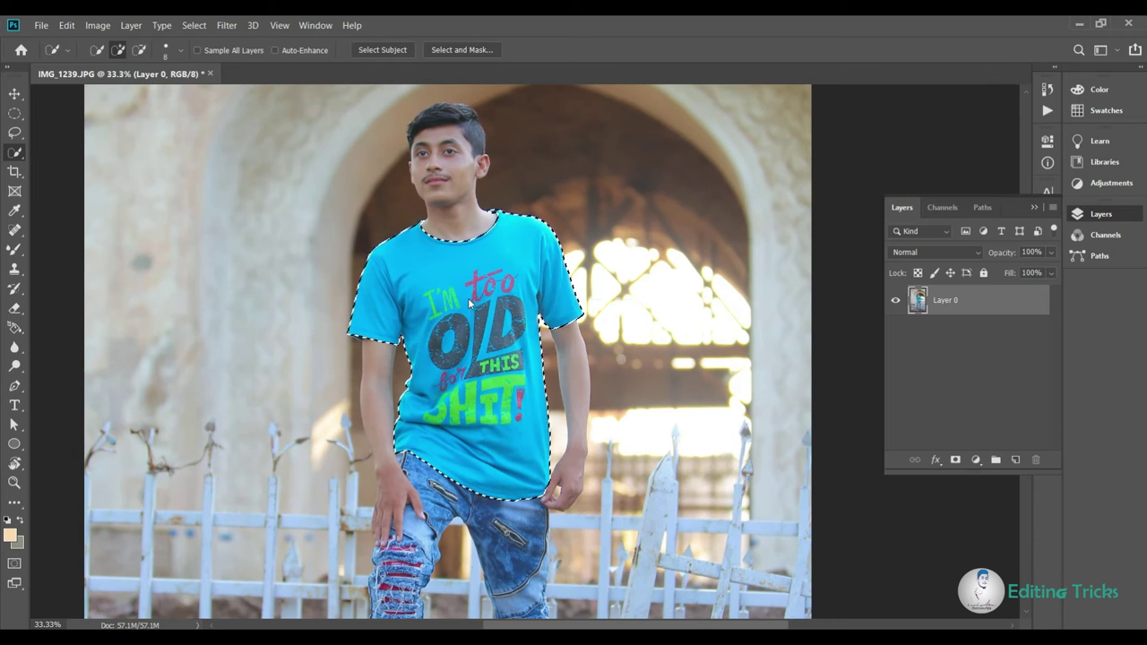
Feather the T-shirt selection by a 5-pixel radius, then call up Hue/Saturation with Ctrl+U
right_click(469, 304)
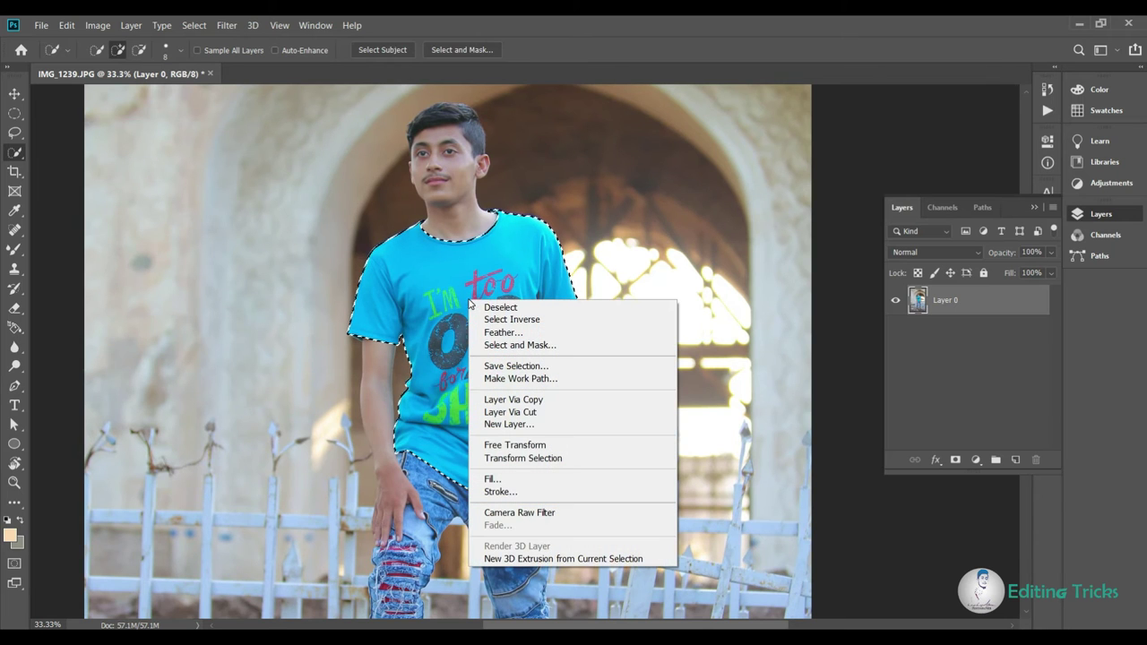
click(504, 333)
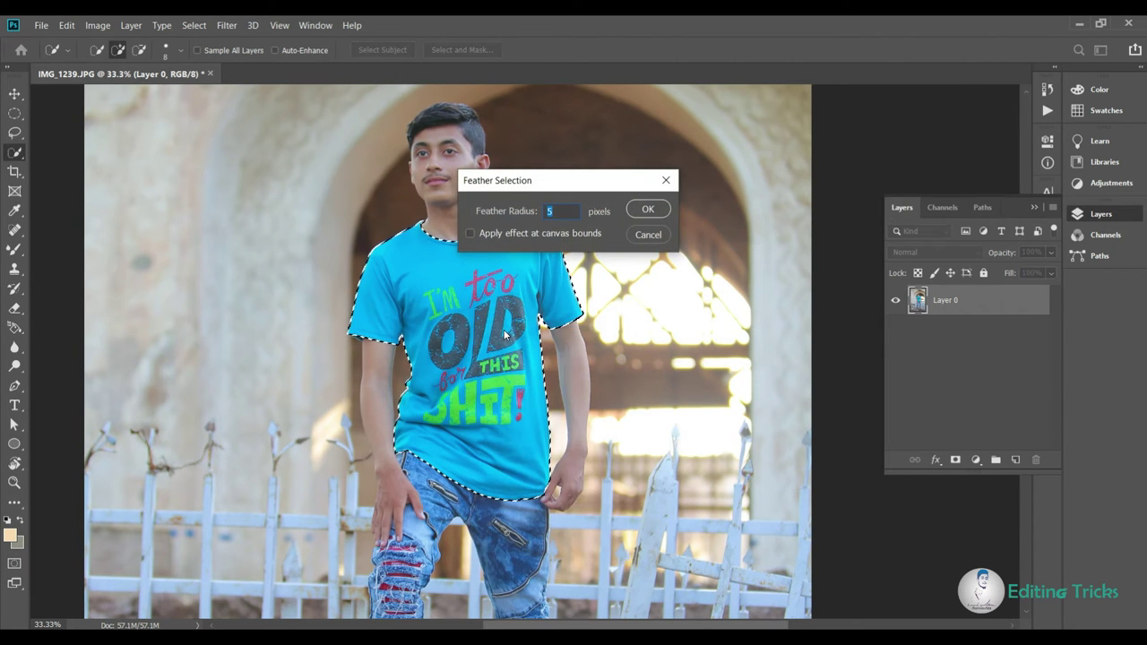
click(644, 210)
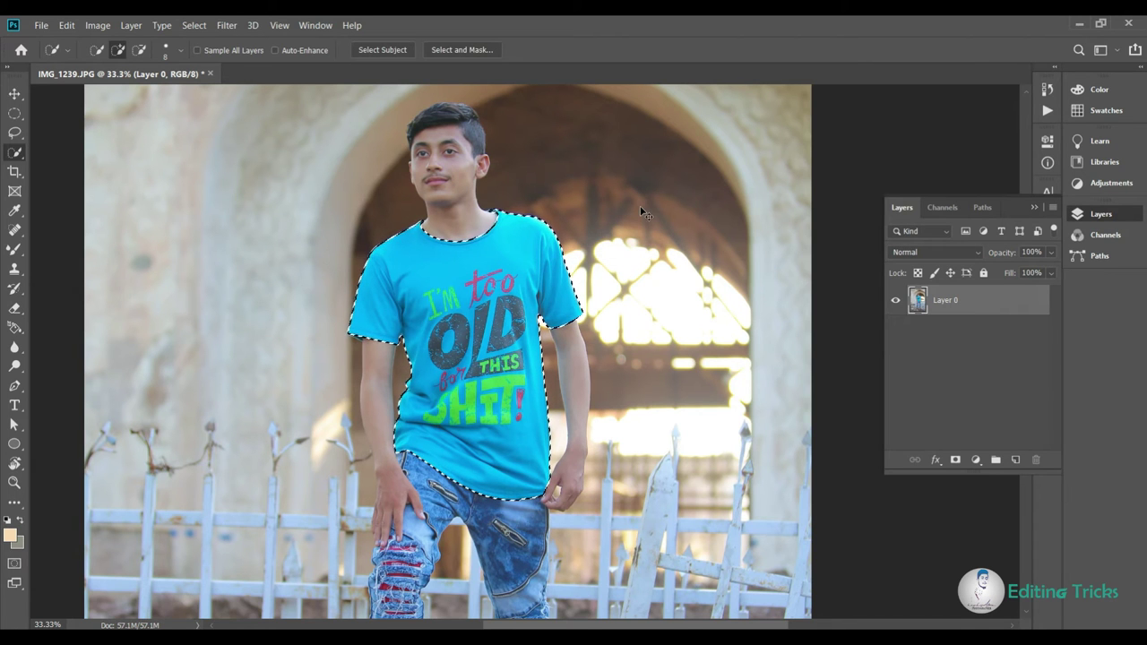
key(ctrl+u)
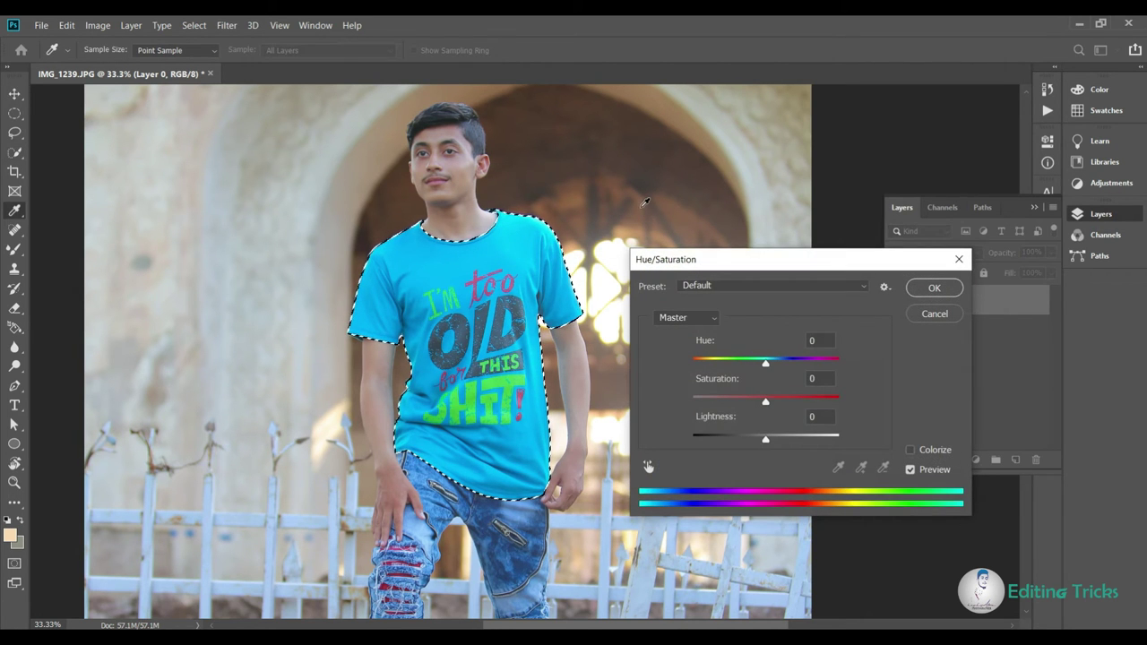
Set Hue to +132 and Saturation to -19 so the shirt previews magenta
mouse_move(766, 364)
mouse_down()
mouse_move(705, 368)
mouse_move(826, 366)
mouse_up()
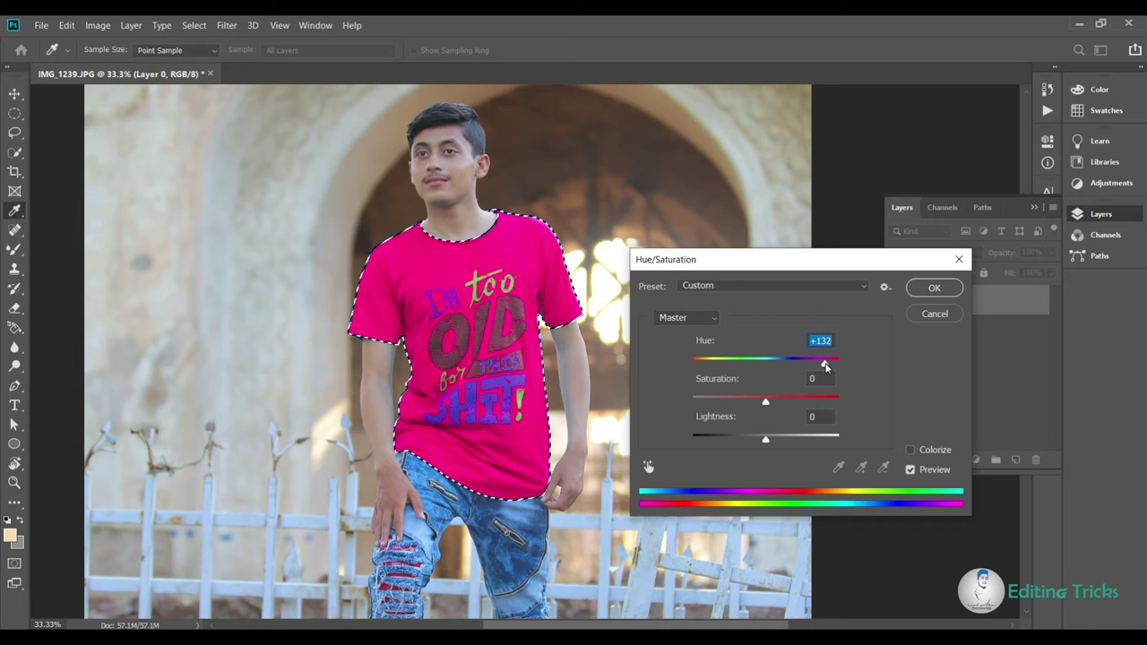
drag(765, 402, 752, 403)
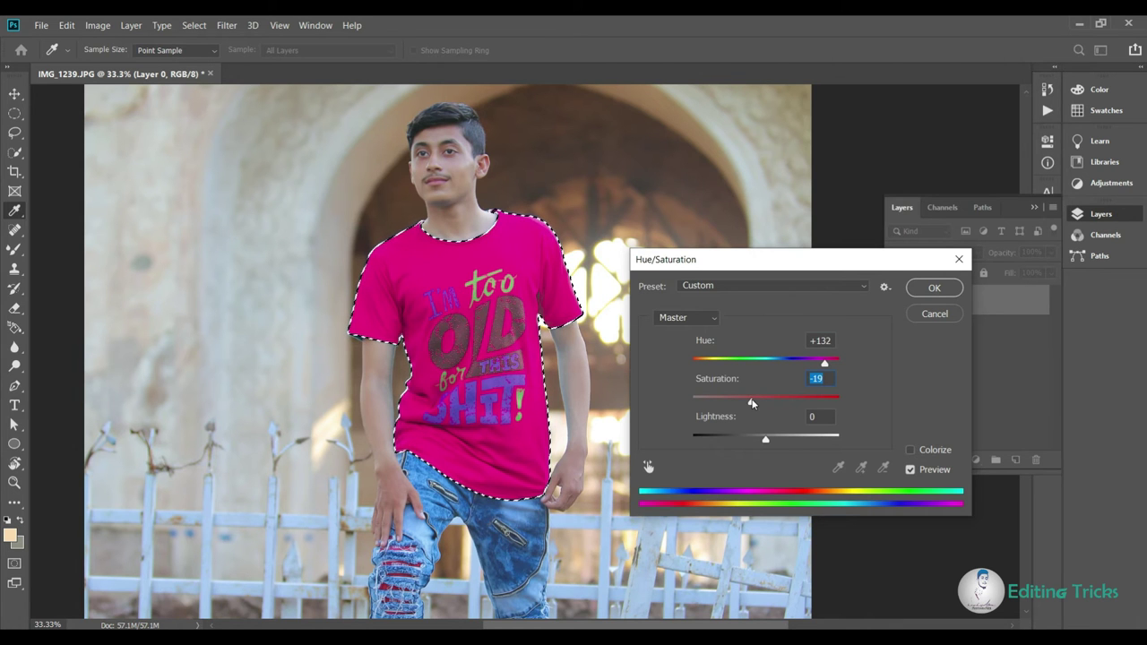
Confirm the magenta recolour, deselect, and zoom in and out to inspect the pink shirt
click(933, 288)
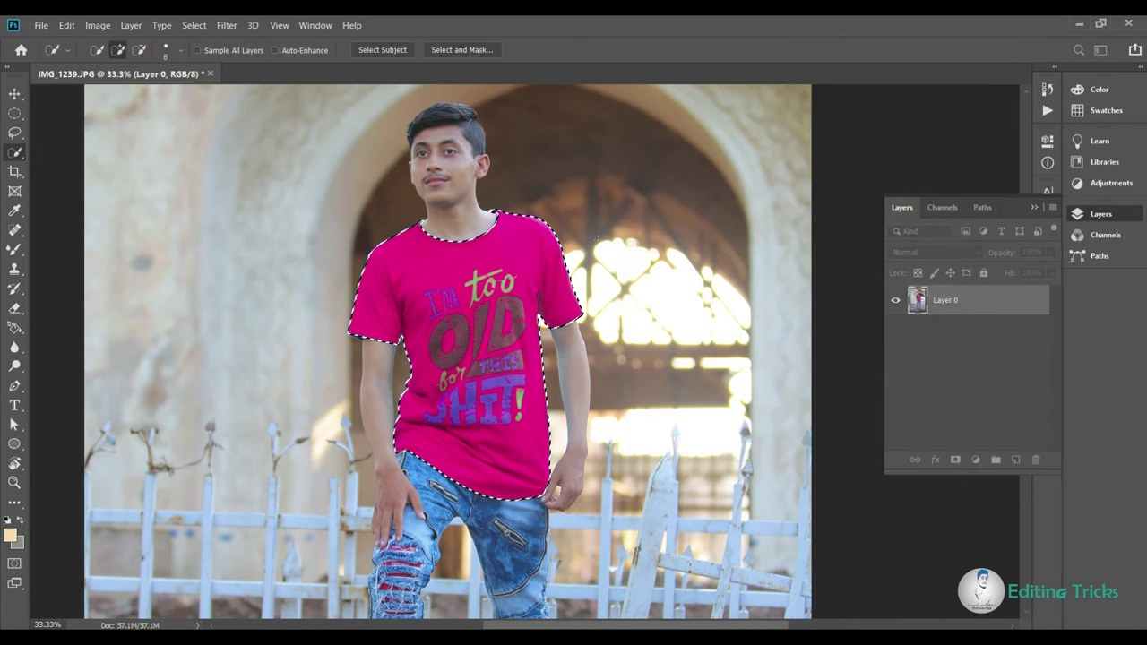
key(ctrl+minus)
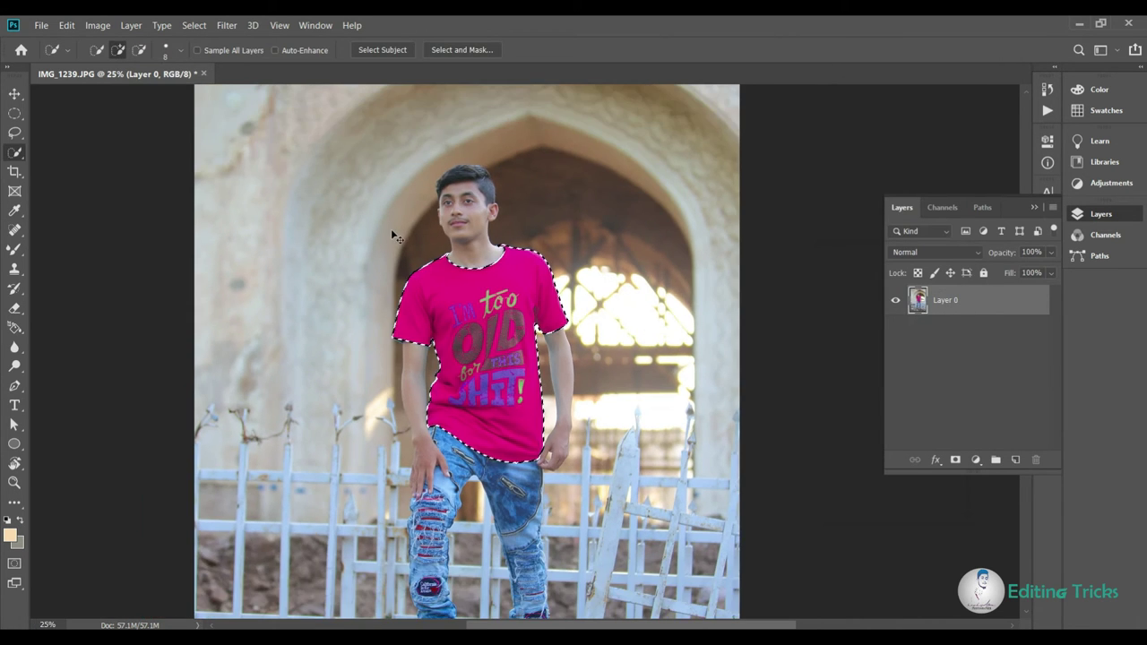
key(ctrl+d)
key(ctrl+minus)
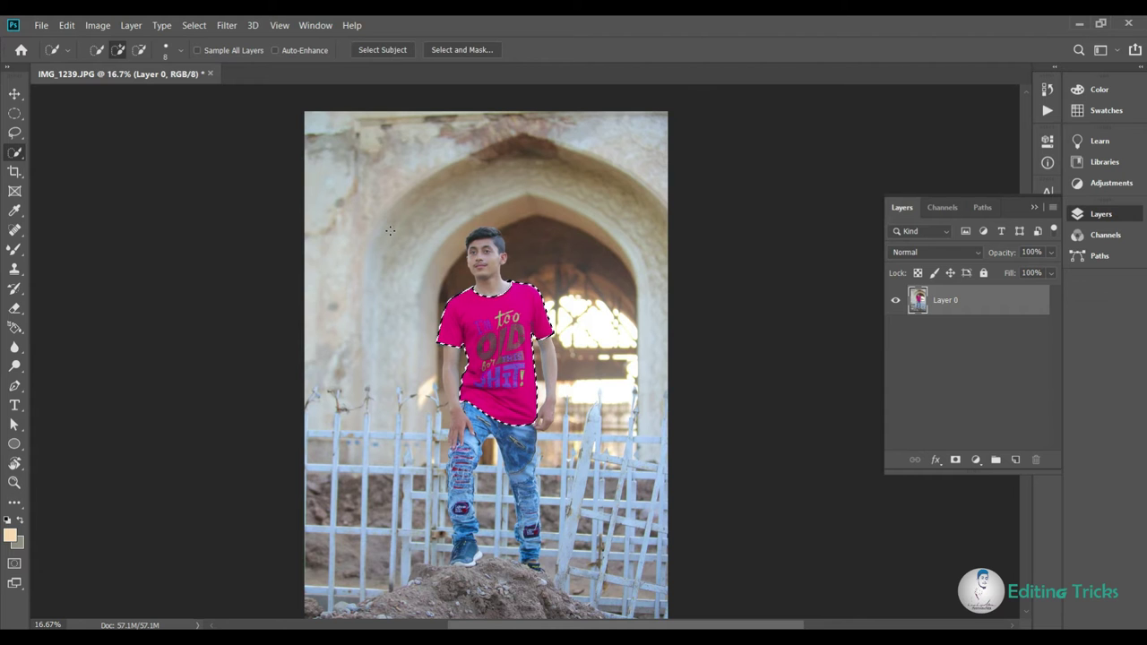
key(ctrl+plus)
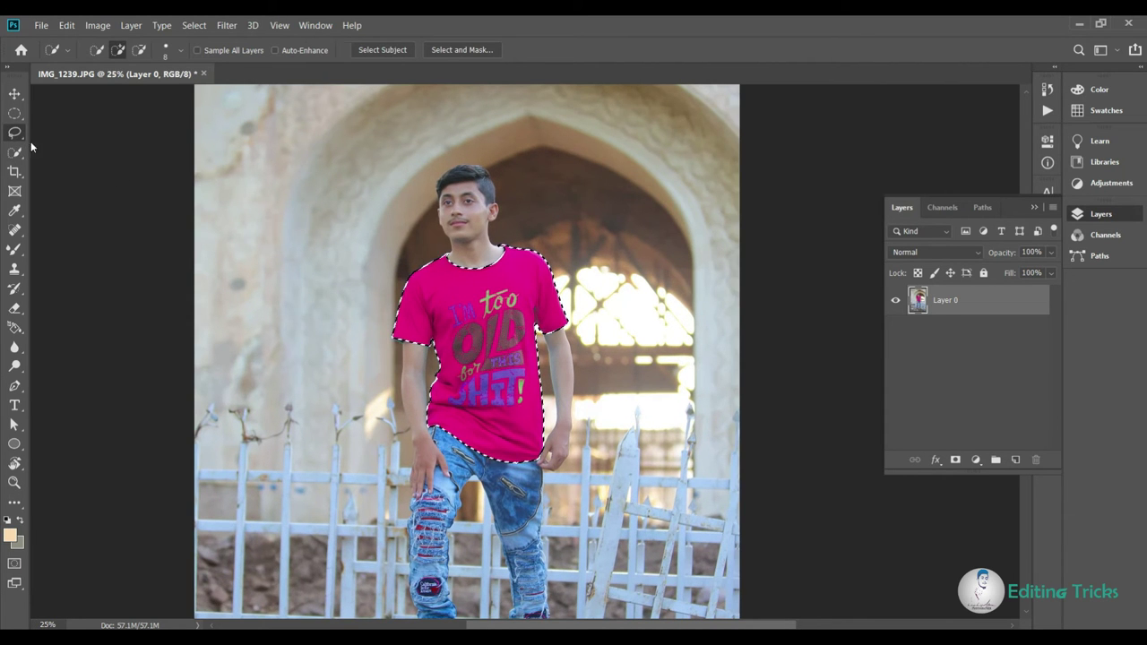
click(14, 131)
click(350, 231)
key(ctrl+minus)
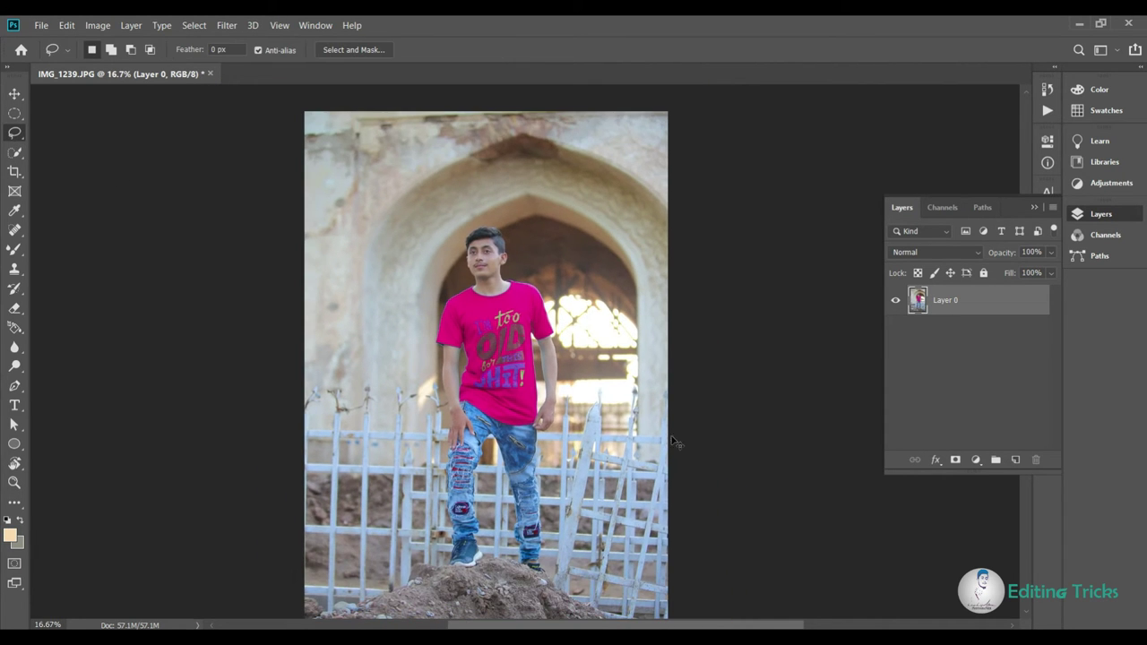
key(ctrl+plus)
key(ctrl+plus)
key(ctrl+plus)
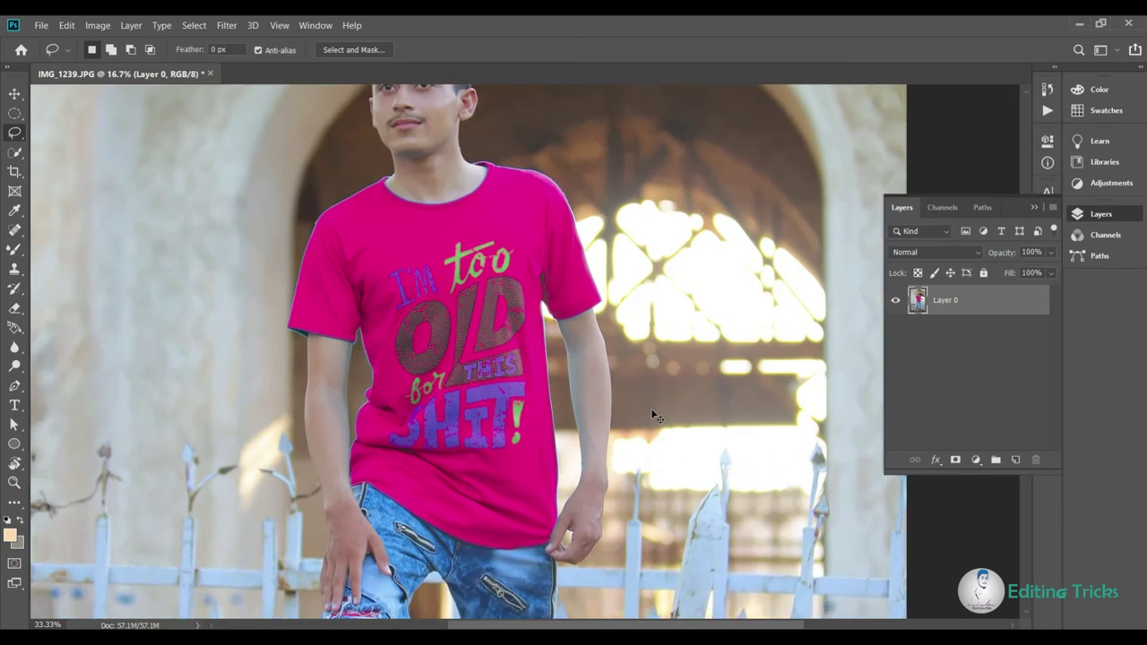
key(ctrl+minus)
key(ctrl+minus)
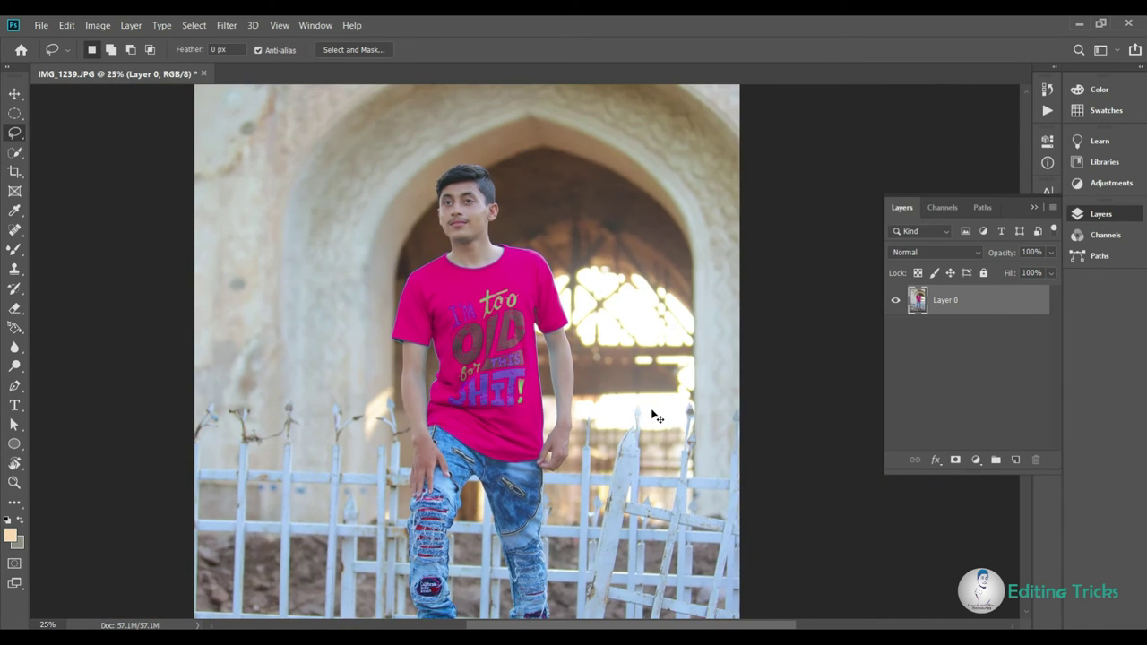
key(ctrl+minus)
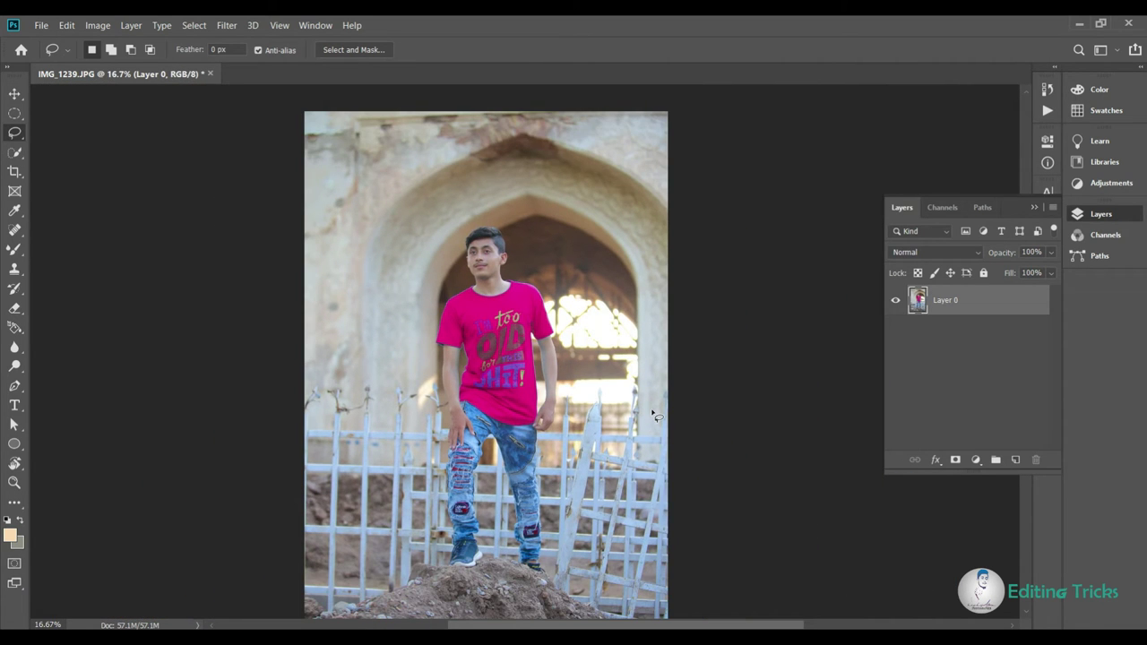
Save the magenta version as JPEG 'IMG_1239' in the Desktop pic folder at quality 12
click(36, 27)
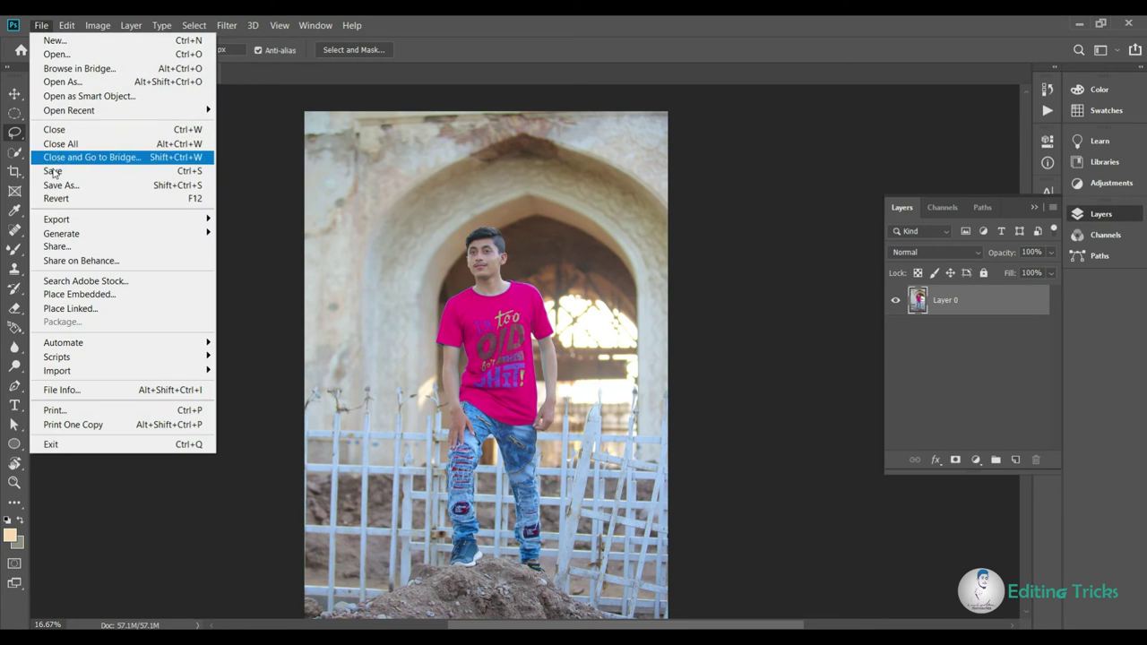
click(55, 184)
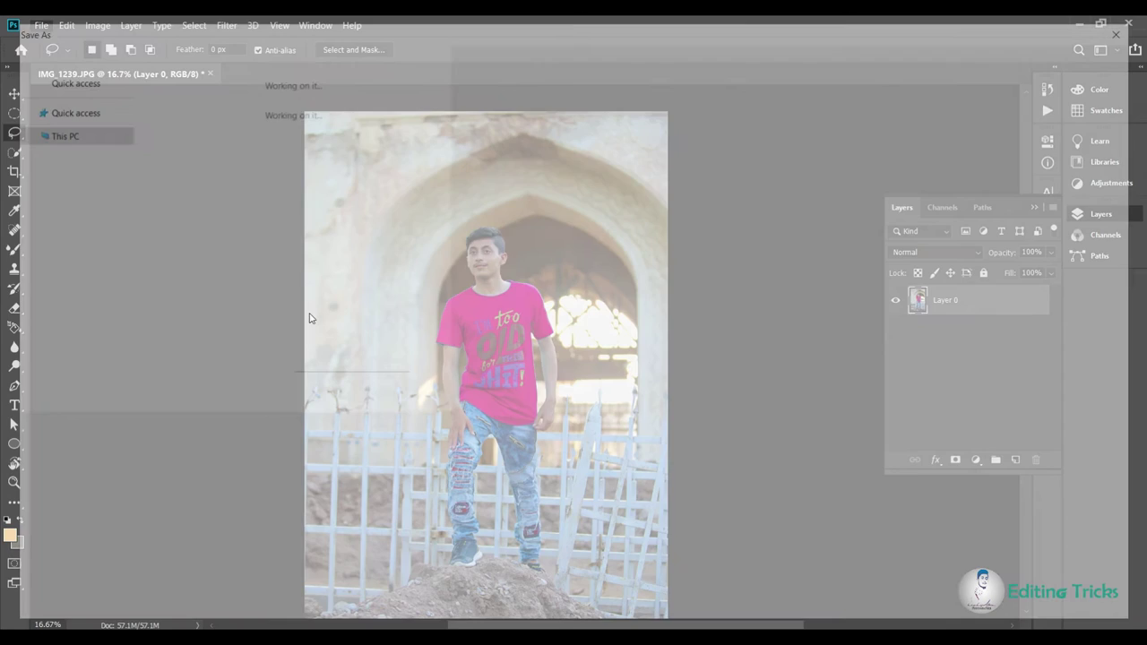
click(379, 483)
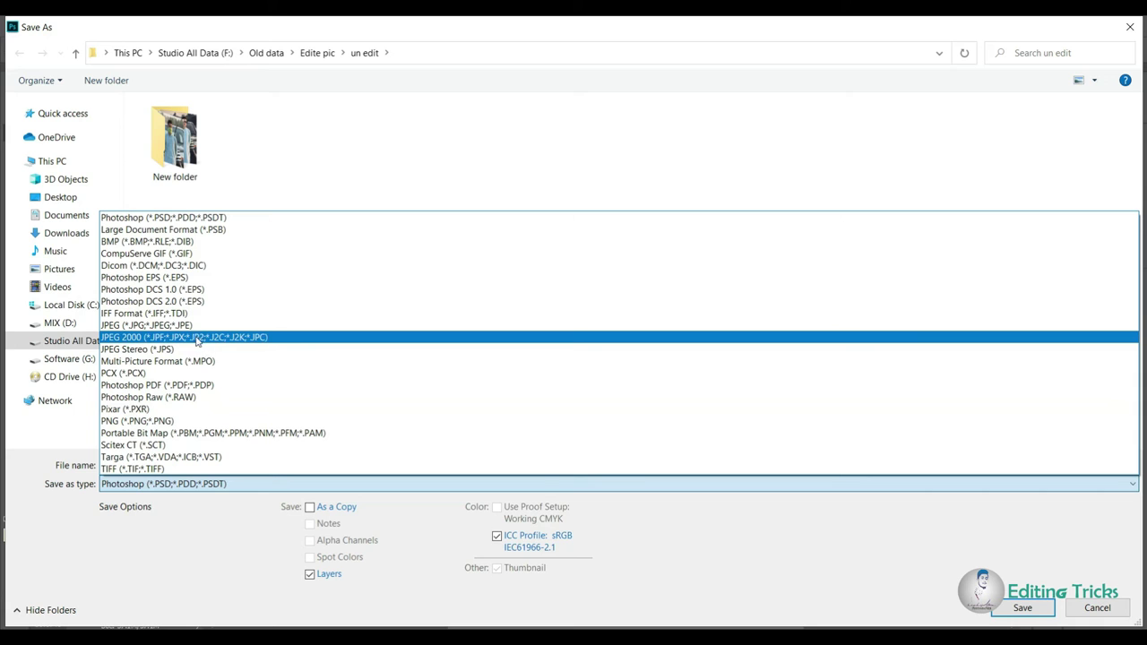
click(167, 324)
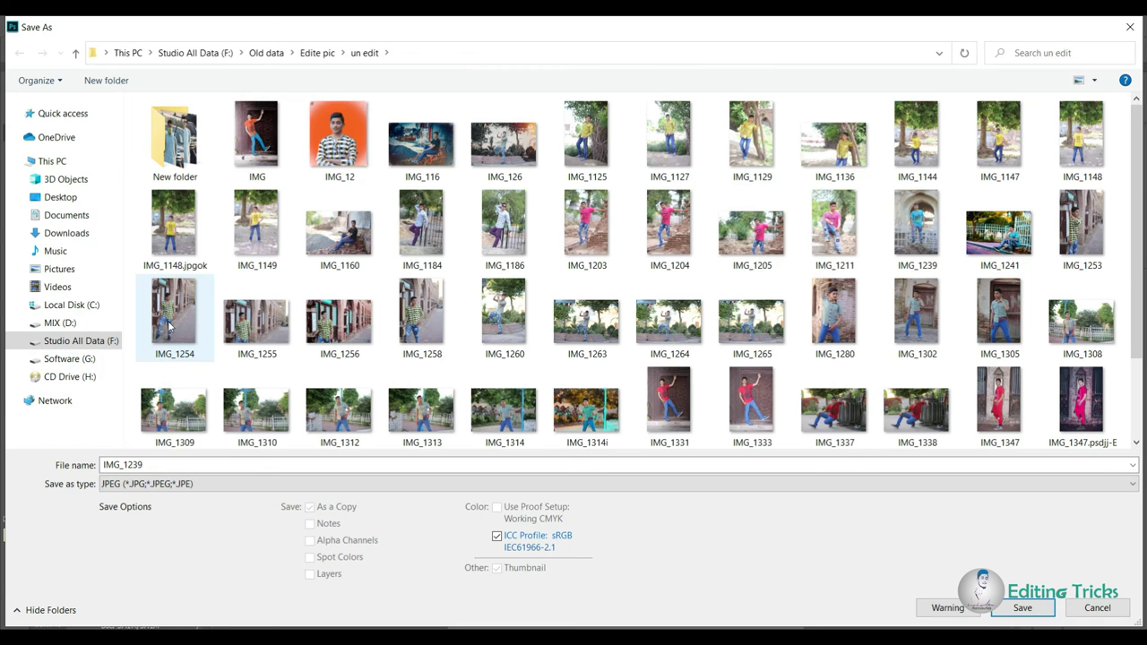
click(56, 199)
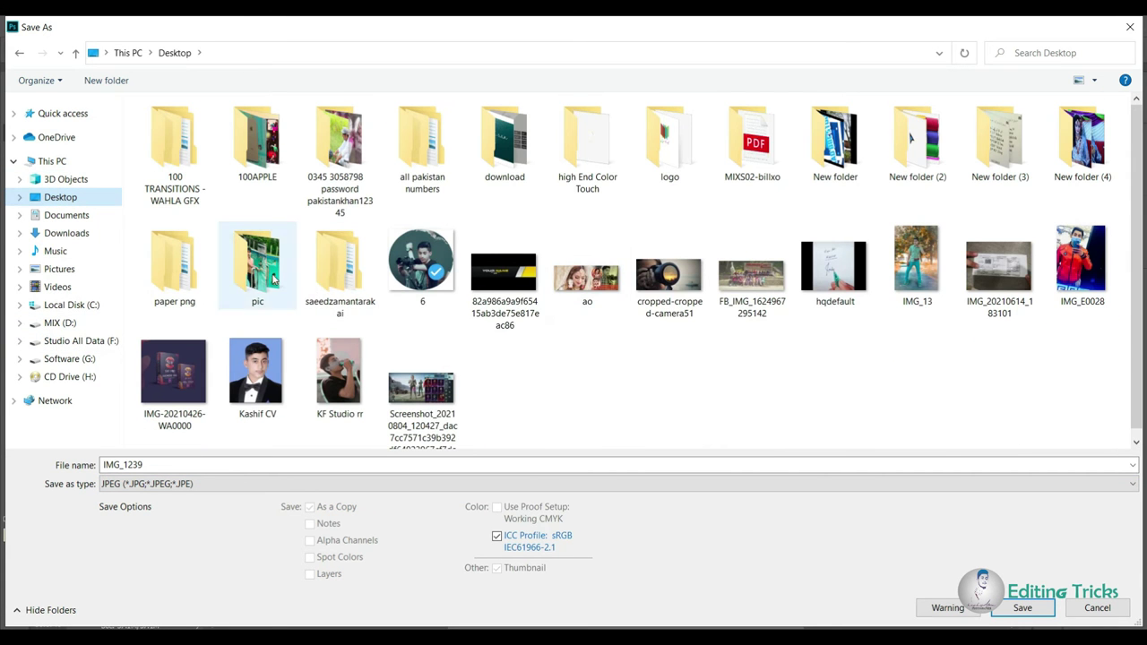
double_click(274, 280)
click(1023, 607)
click(451, 135)
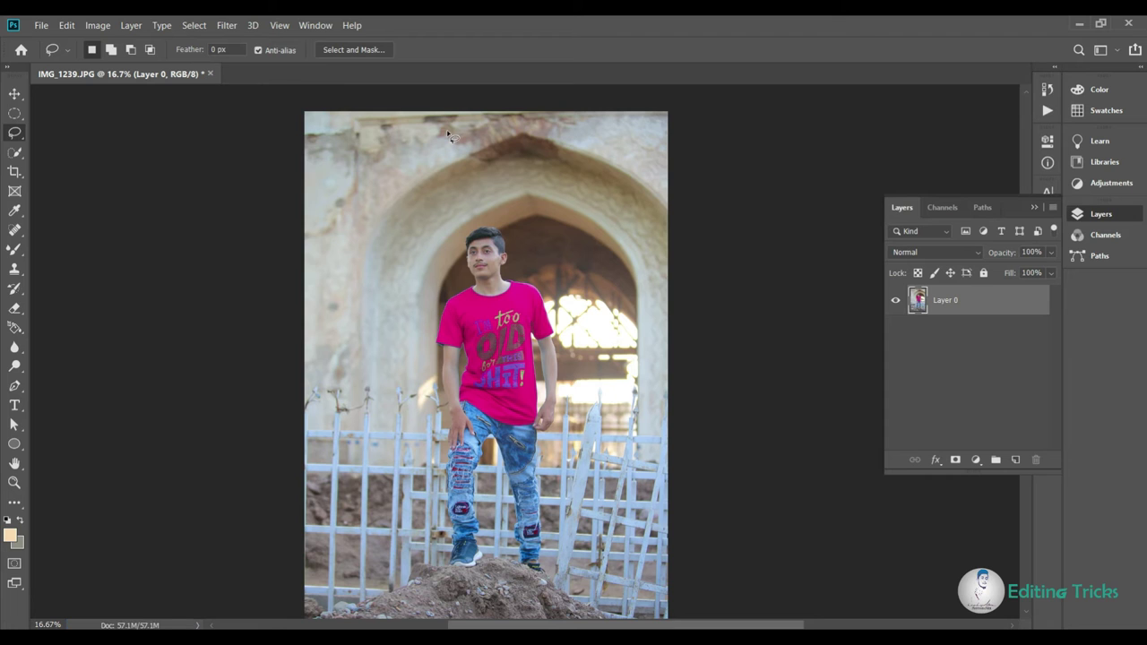
Reselect the shirt, undo the magenta back to cyan, and reopen Hue/Saturation with Ctrl+U
key(ctrl+shift+d)
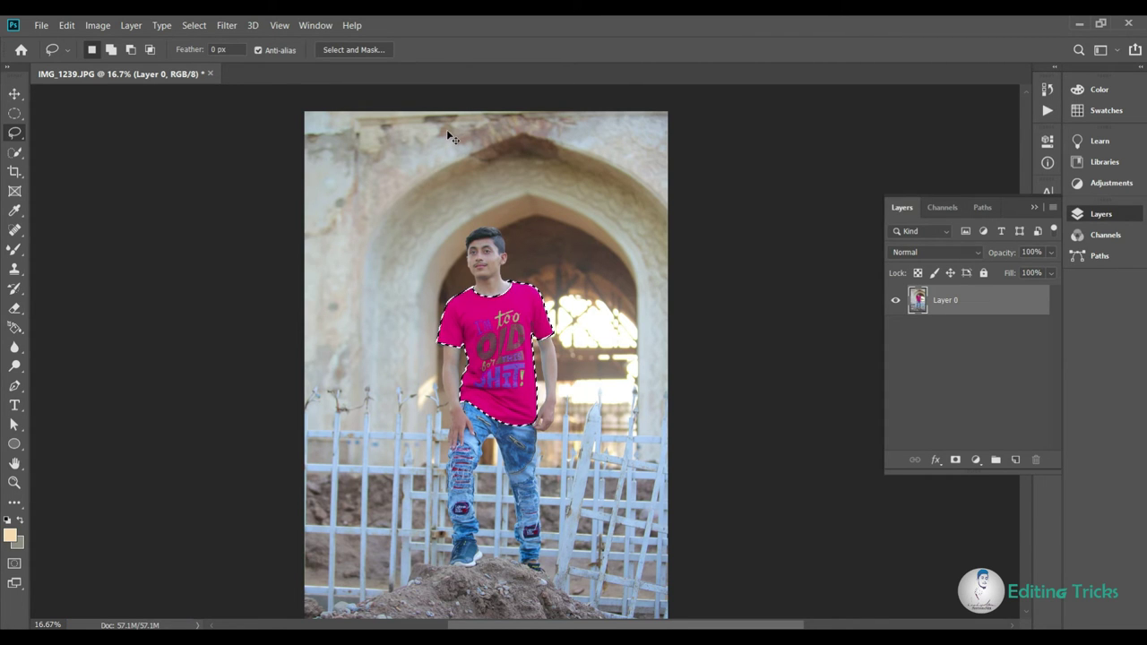
key(ctrl+z)
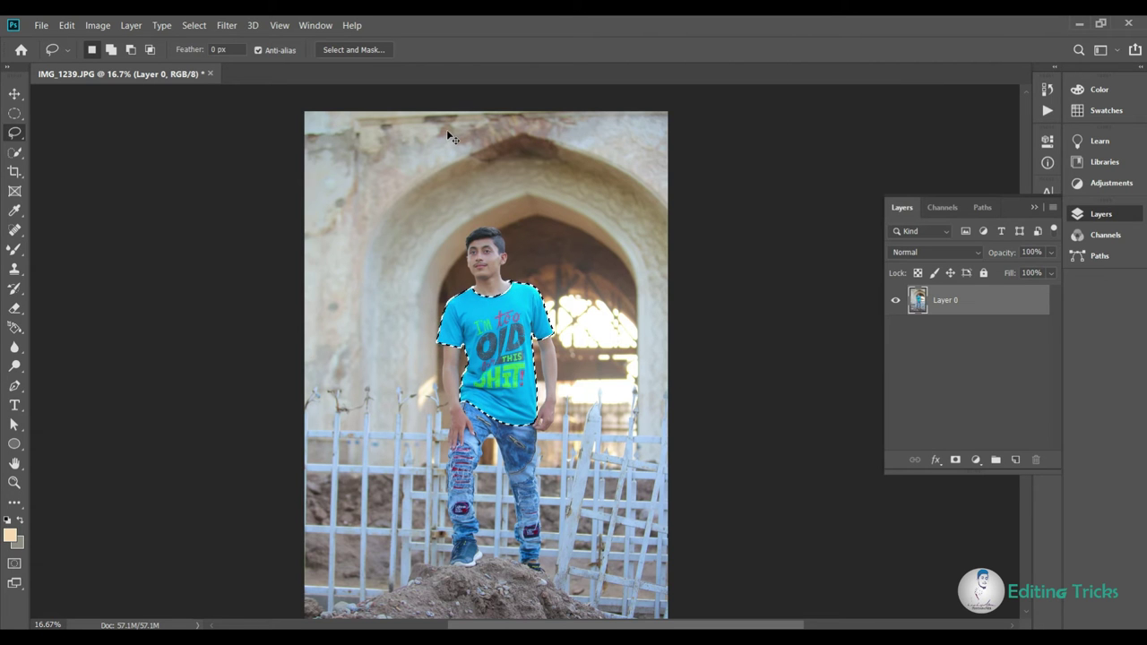
key(ctrl+plus)
key(ctrl+plus)
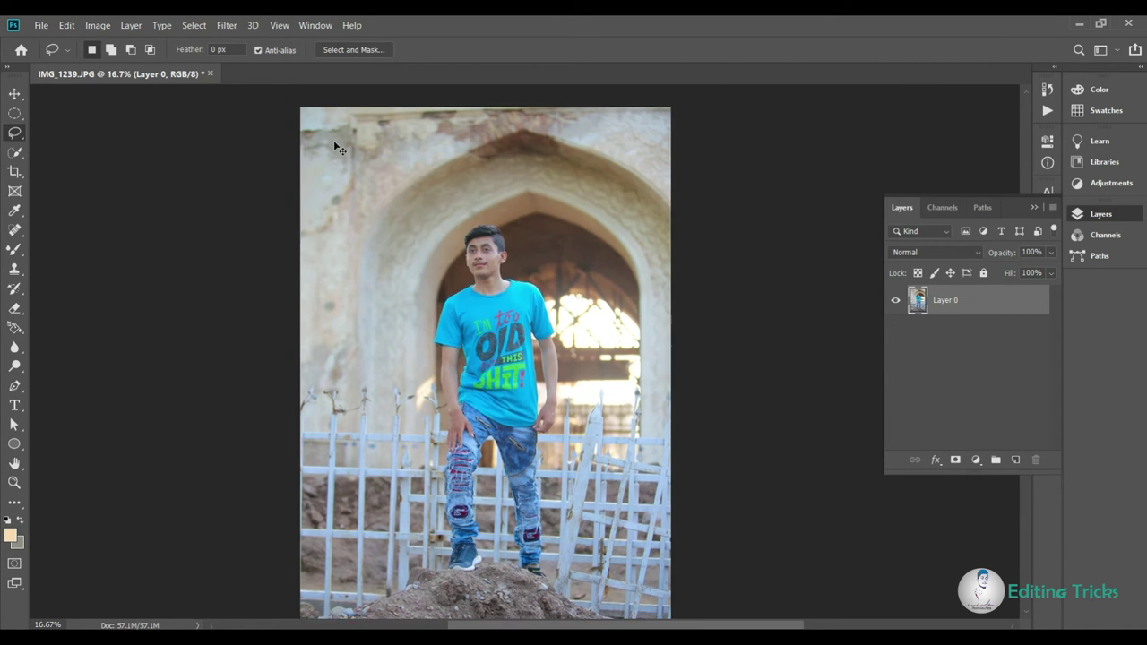
key(ctrl+plus)
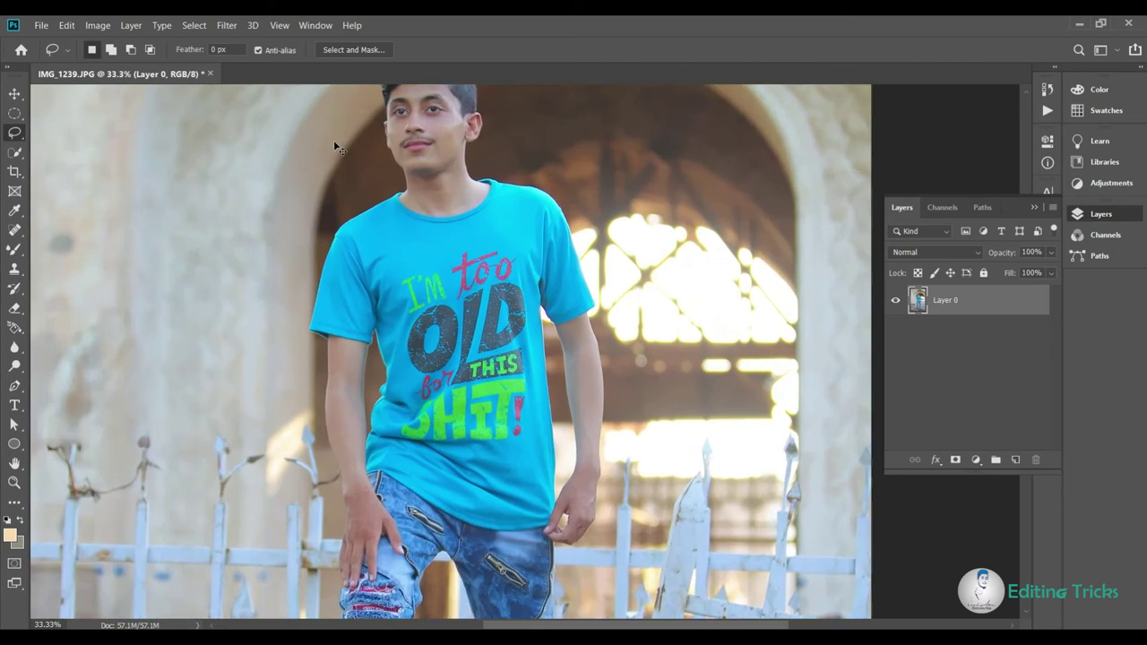
key(ctrl+plus)
scroll(334, 142, up, 1)
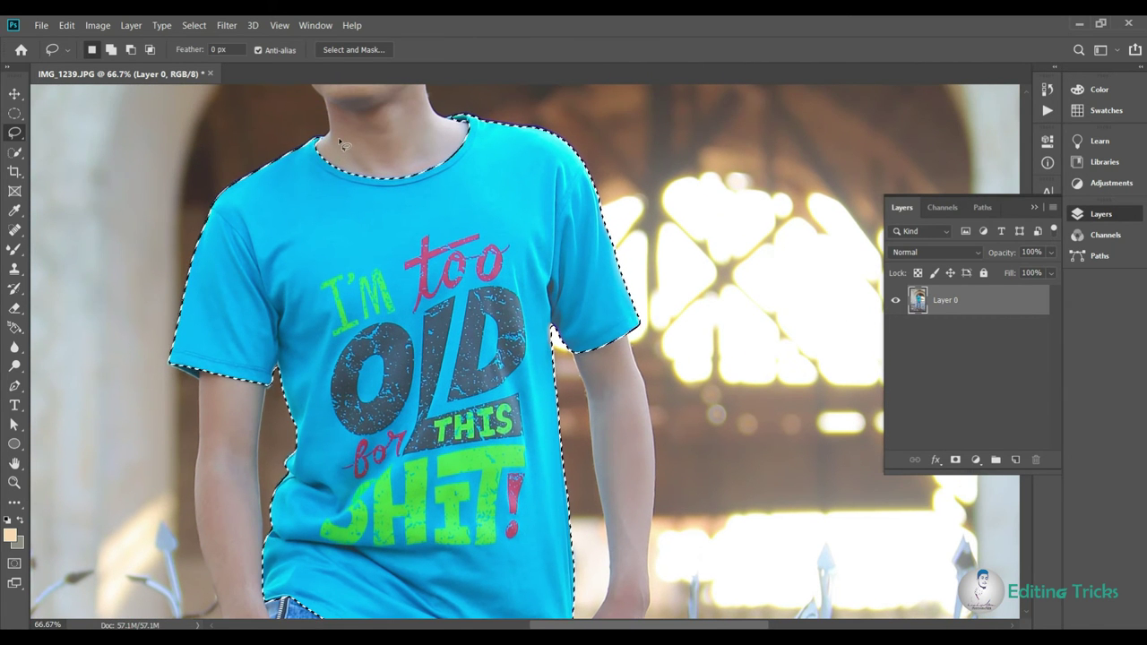
scroll(341, 145, down, 1)
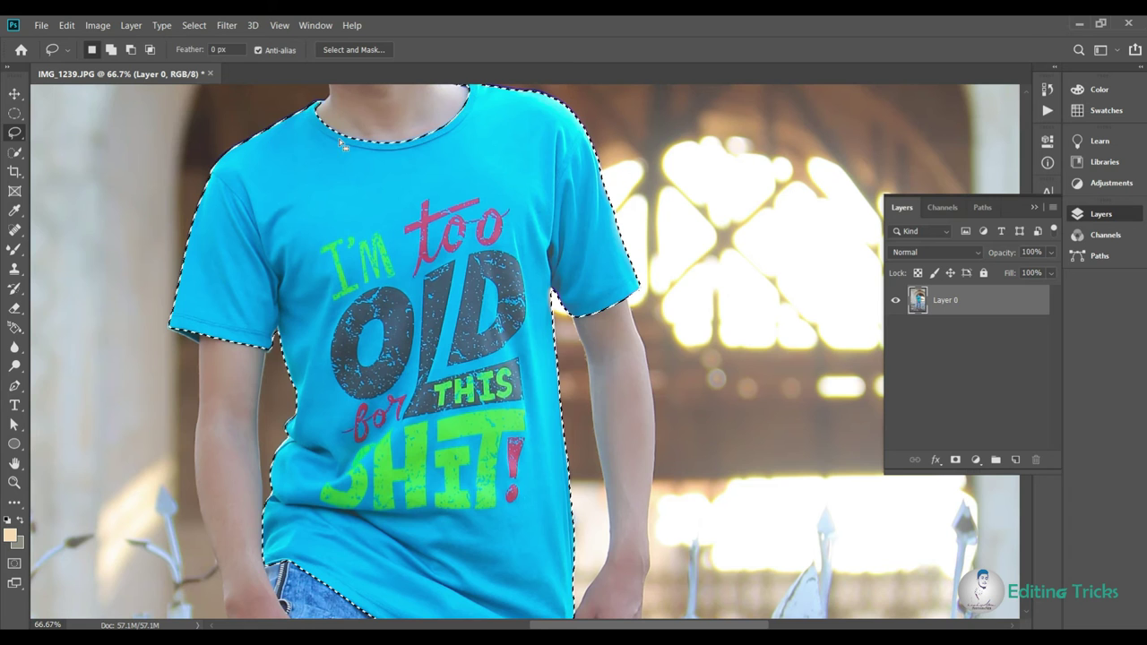
key(ctrl+minus)
key(ctrl+d)
key(ctrl+minus)
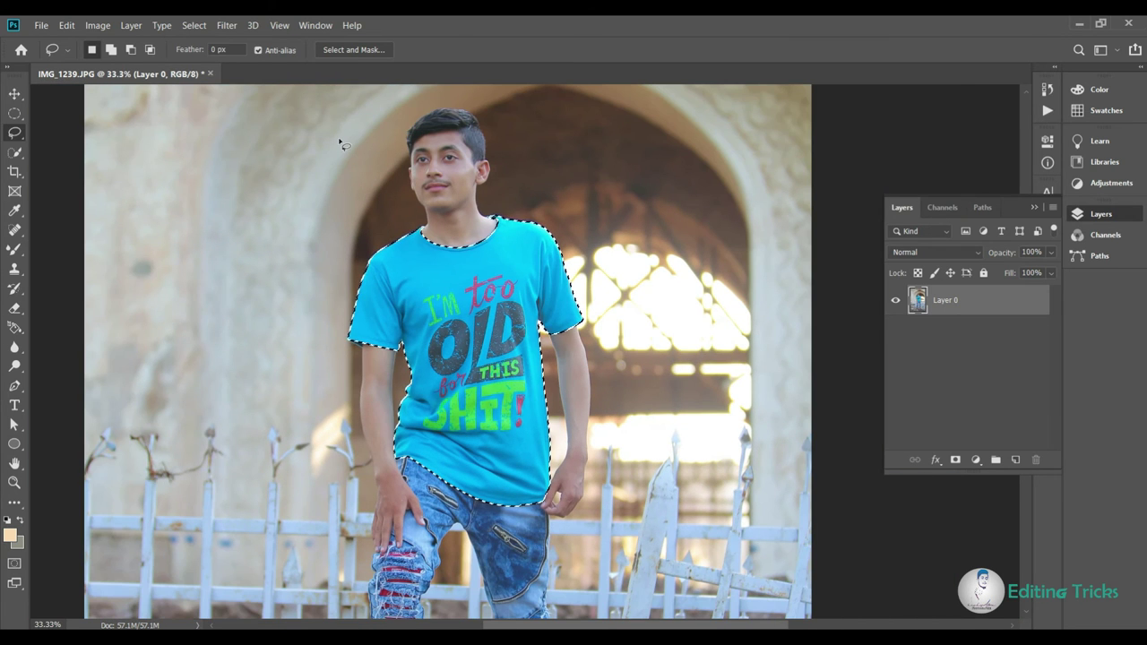
key(ctrl+u)
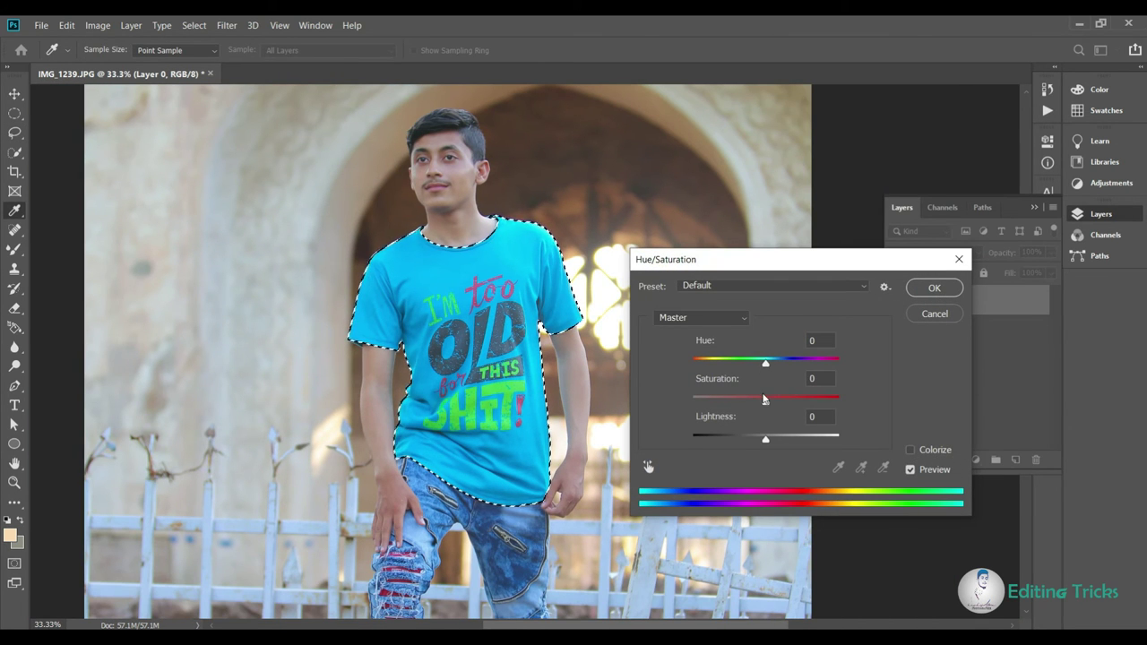
Apply Hue -180 and Saturation -30 for an orange shirt, then deselect it
mouse_move(765, 400)
mouse_down()
mouse_move(732, 363)
mouse_move(690, 364)
mouse_up()
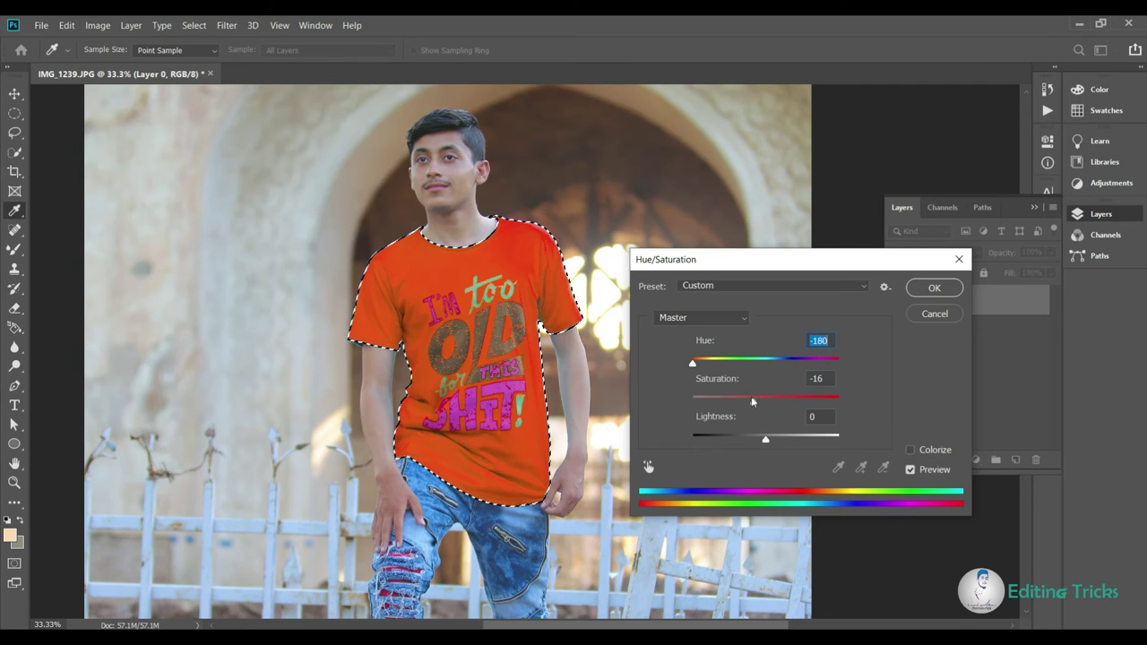
drag(752, 400, 742, 404)
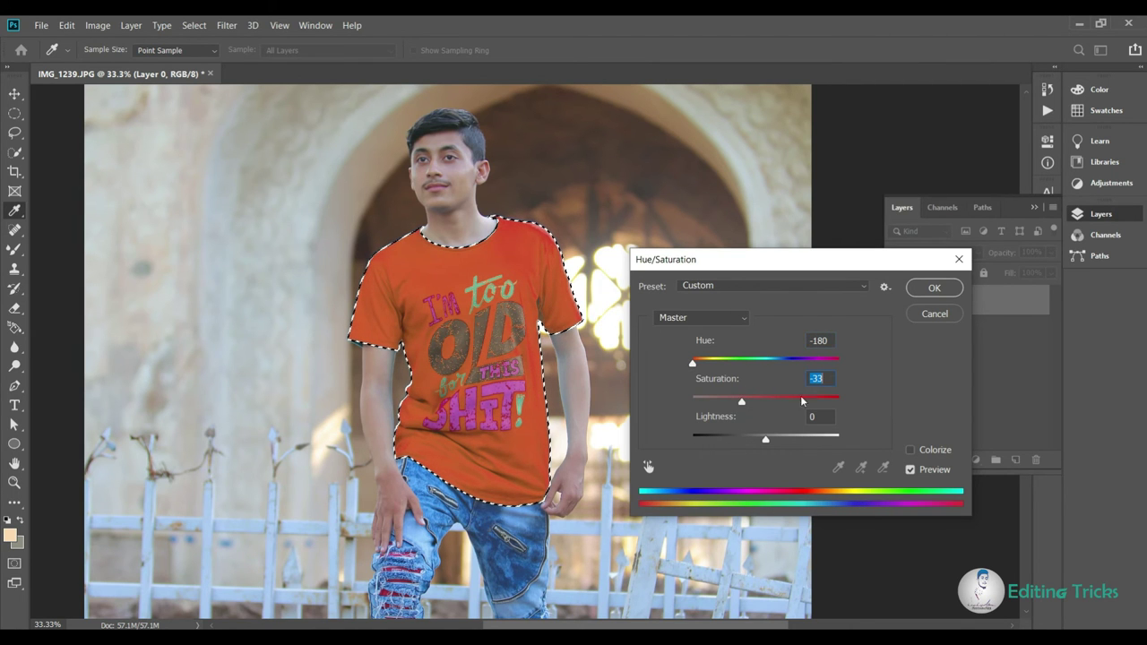
drag(742, 402, 745, 406)
click(932, 288)
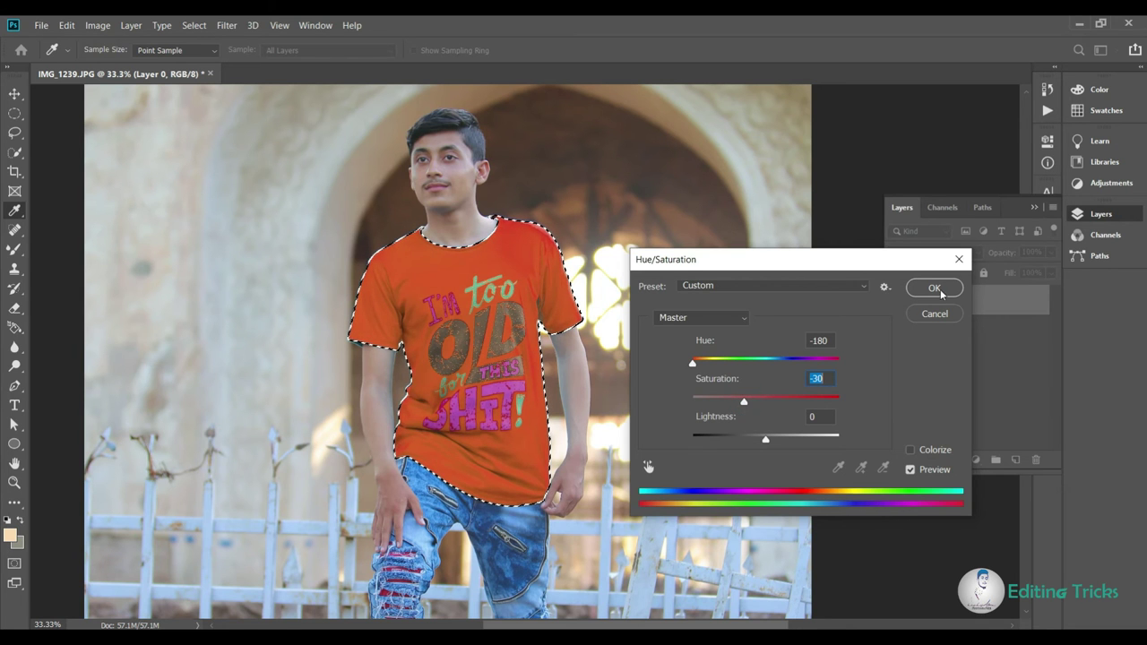
click(149, 143)
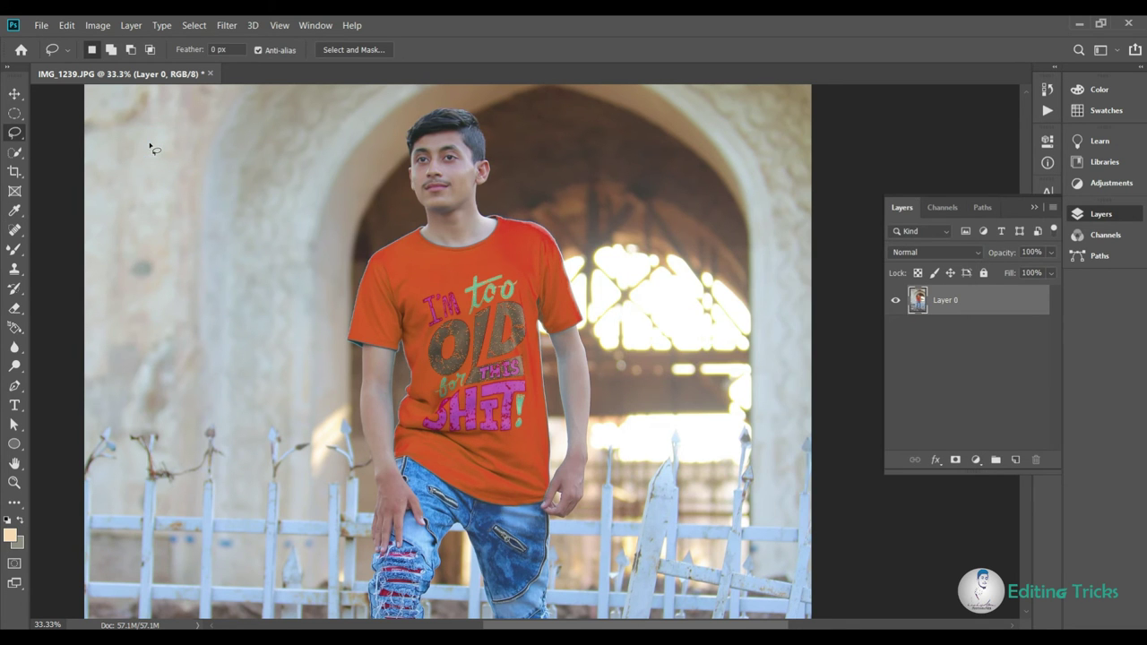
key(ctrl+minus)
key(ctrl+minus)
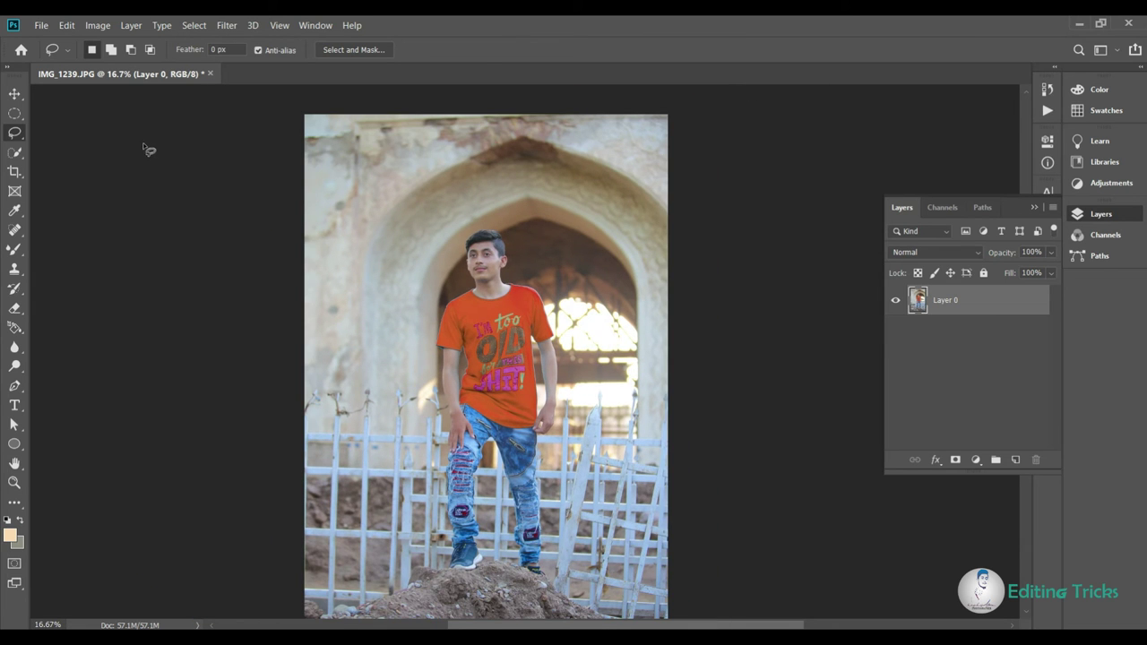
click(41, 26)
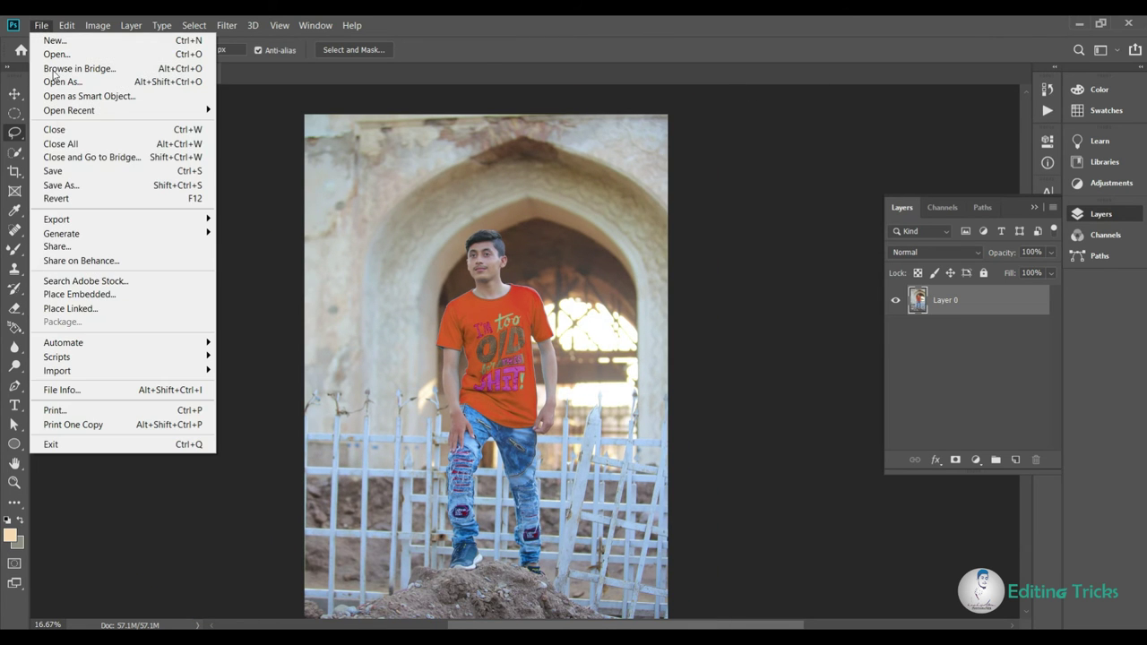
Save the orange-shirt version as JPEG IMG_12391 in Desktop\pic, without replacing the existing IMG_1239
click(68, 184)
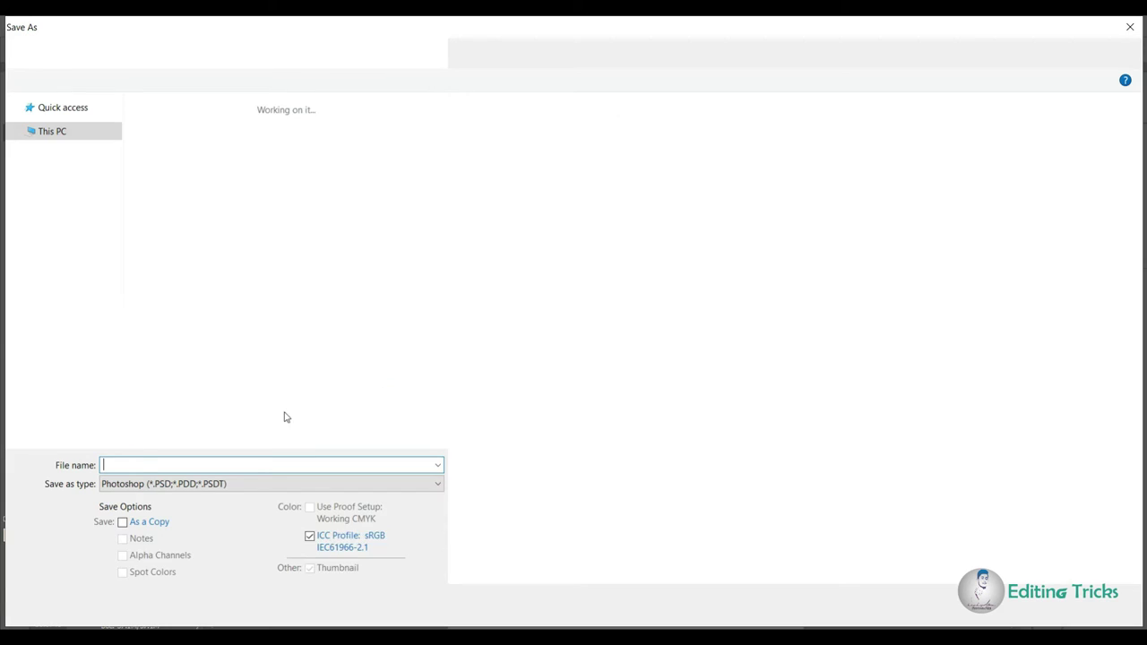
click(249, 485)
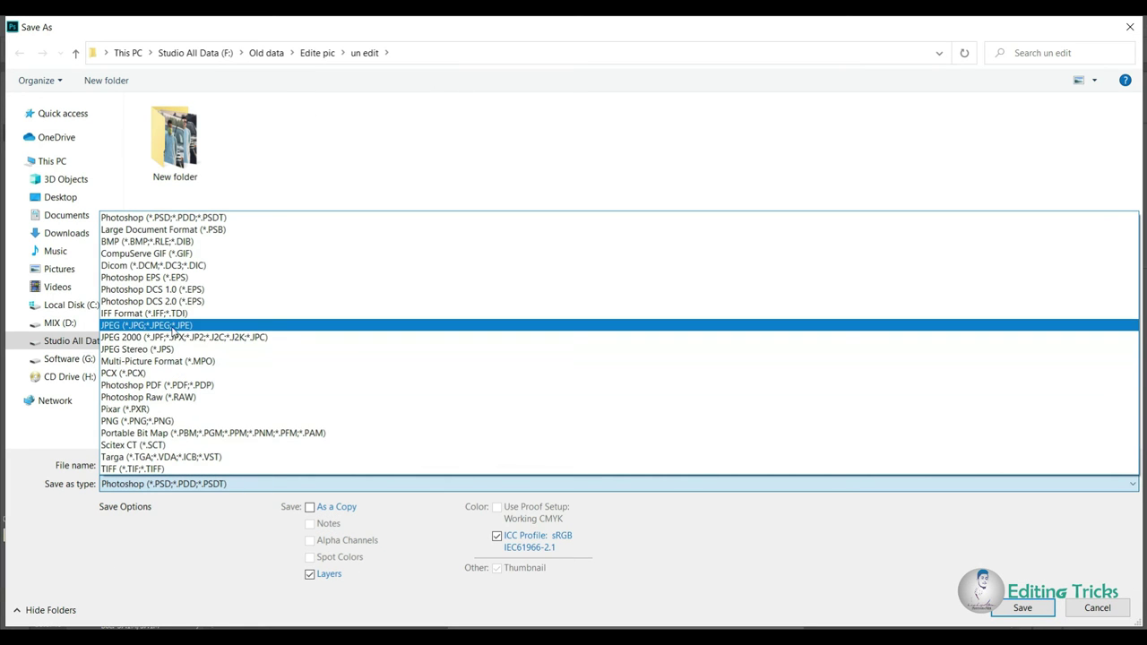
click(174, 329)
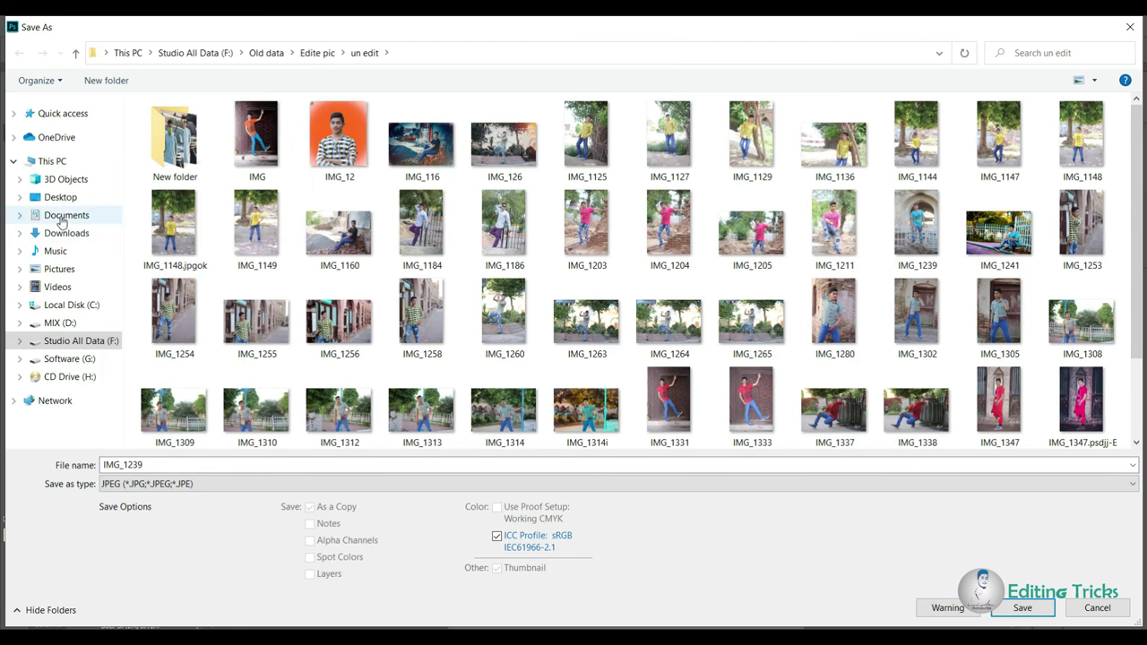
click(105, 198)
double_click(257, 265)
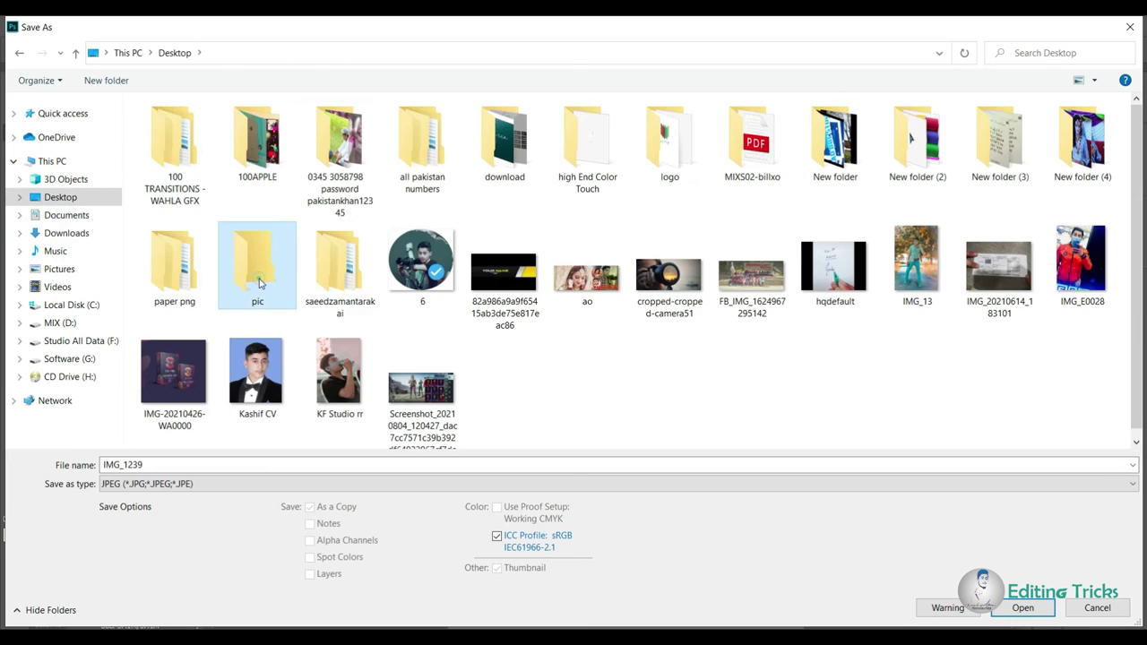
click(1039, 612)
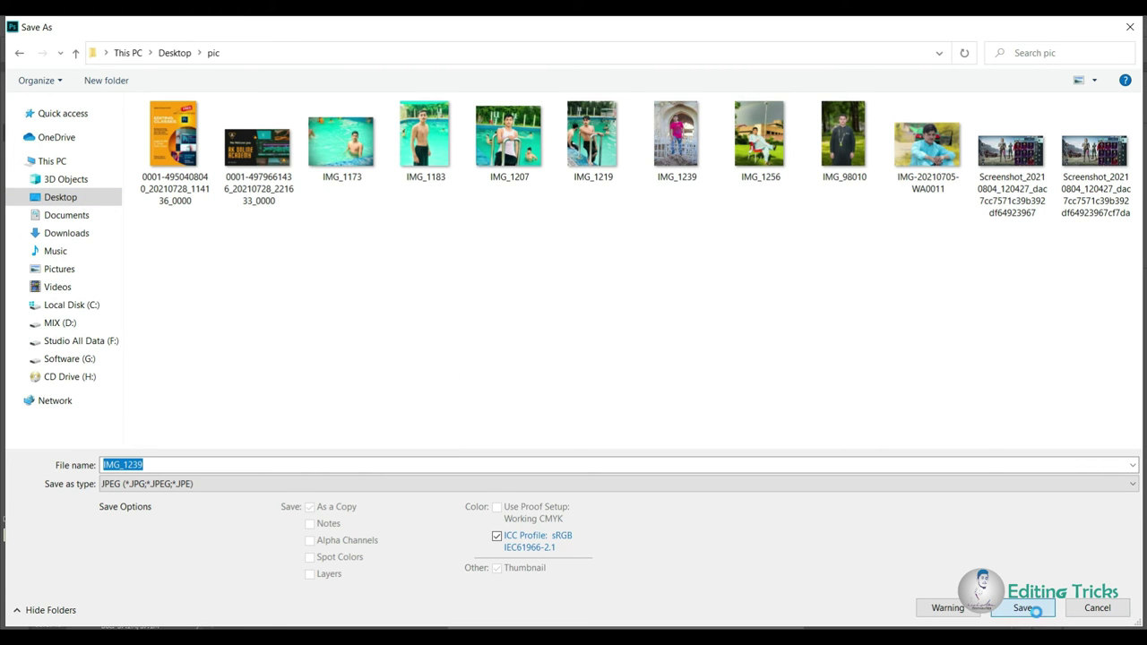
click(663, 341)
click(432, 464)
text(1)
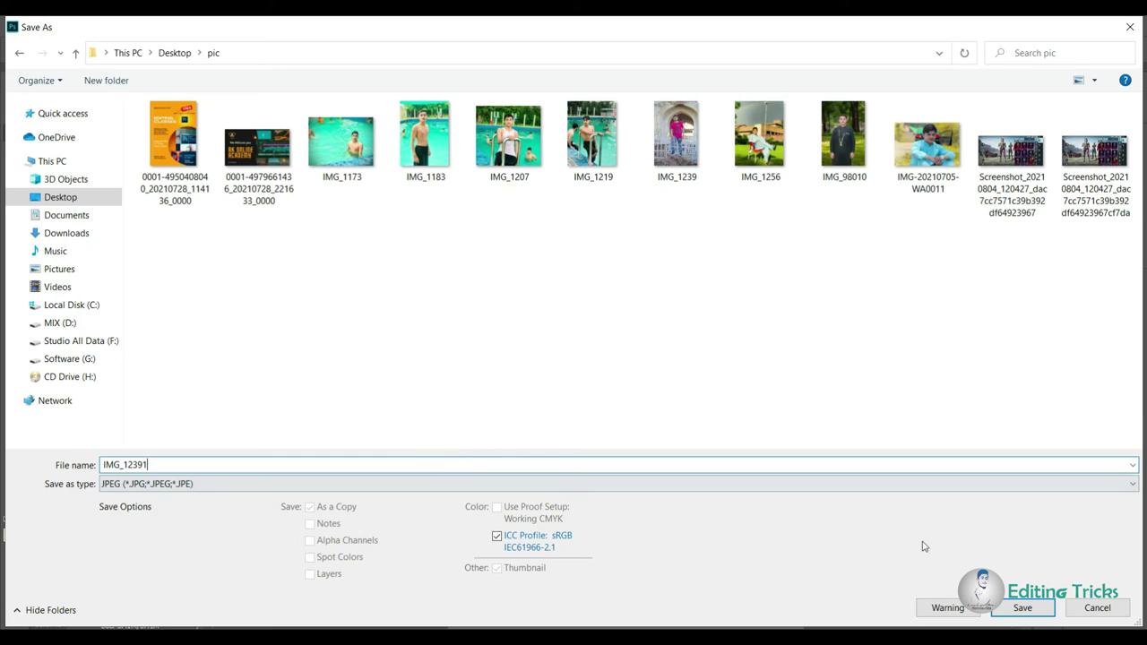
click(1026, 609)
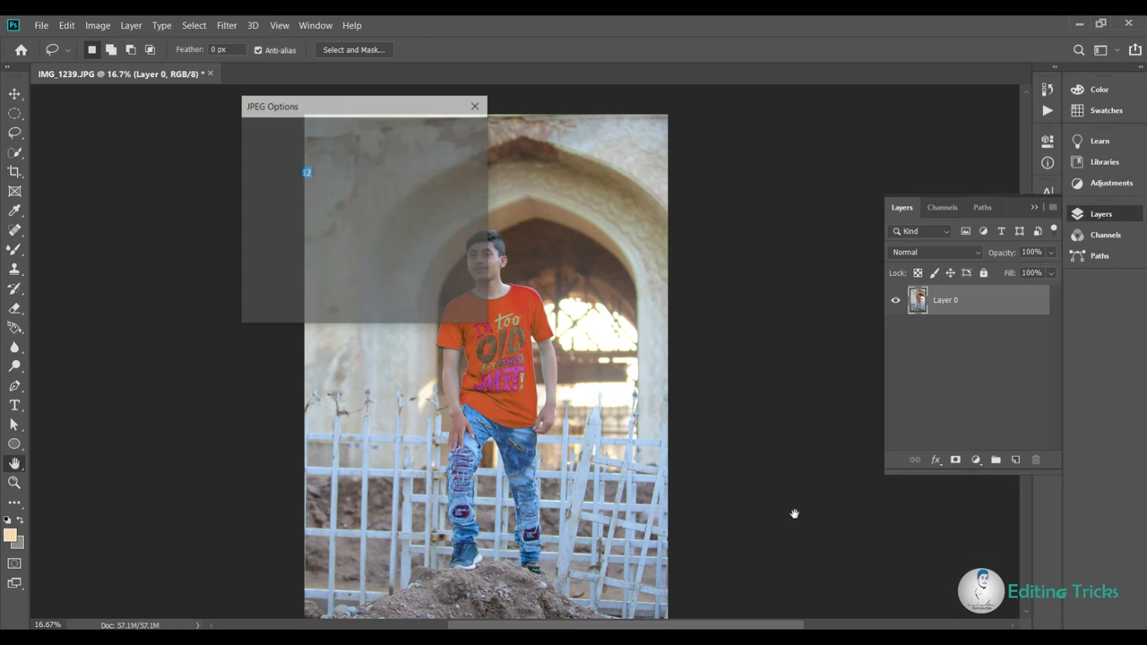
click(452, 133)
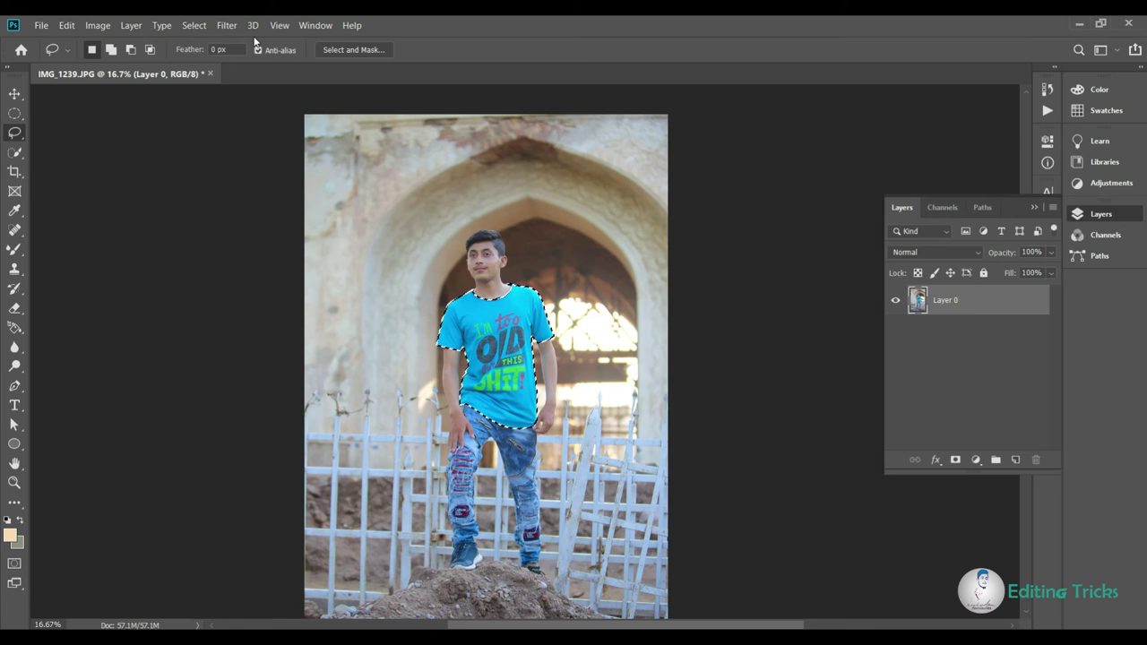
Use Hue/Saturation (Ctrl+U) with Hue -70 and Saturation -15 to turn the shirt green
key(ctrl+u)
drag(765, 362, 816, 368)
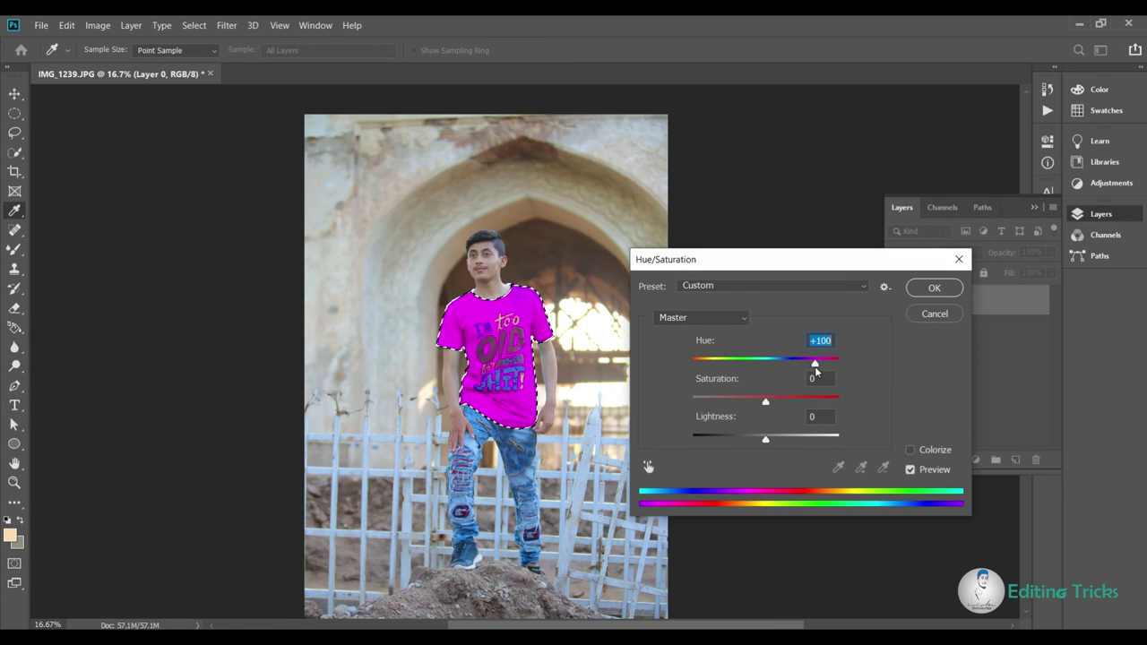
drag(748, 358, 726, 361)
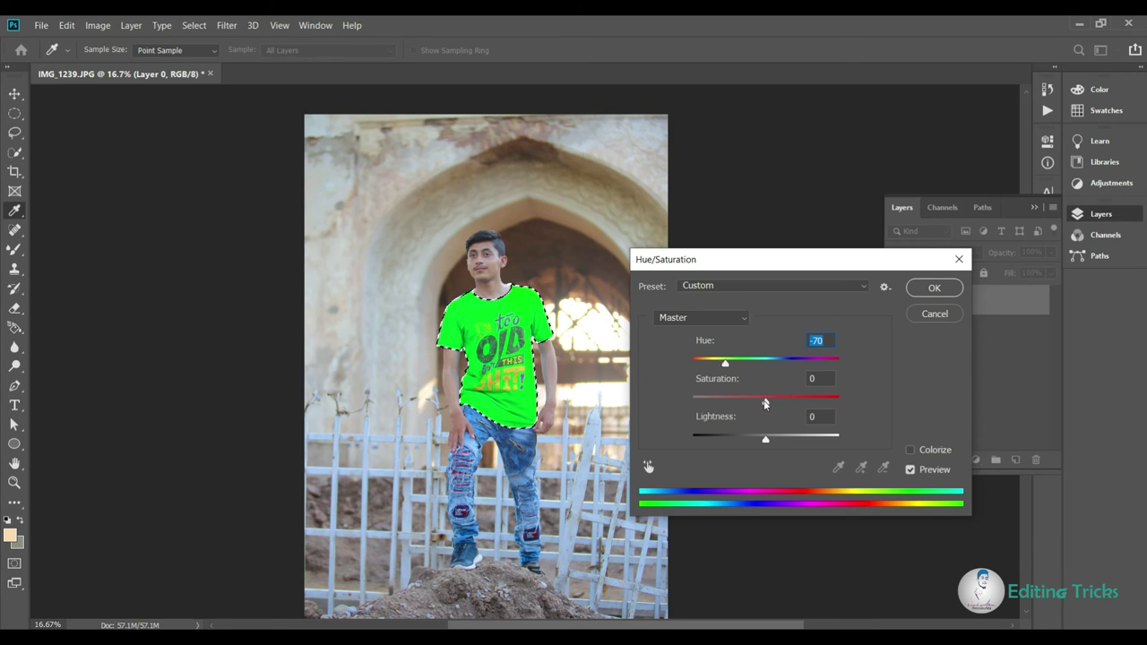
click(918, 292)
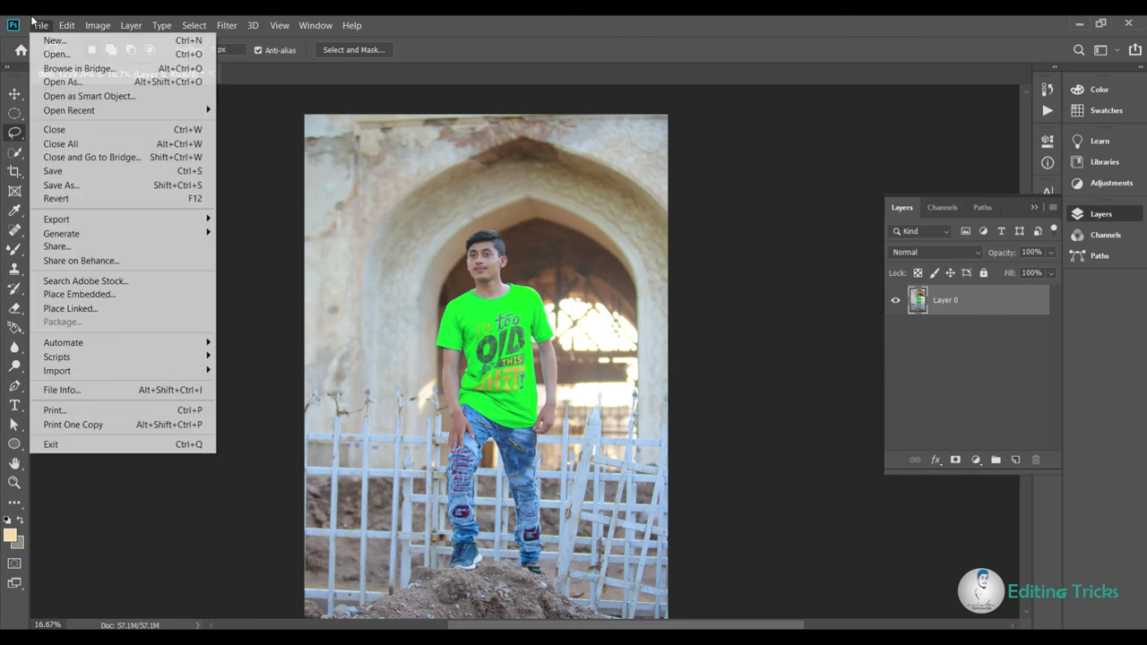
Save the green-shirt version as a new JPEG named IMG_12 in Desktop\pic, accepting the quality settings
click(59, 185)
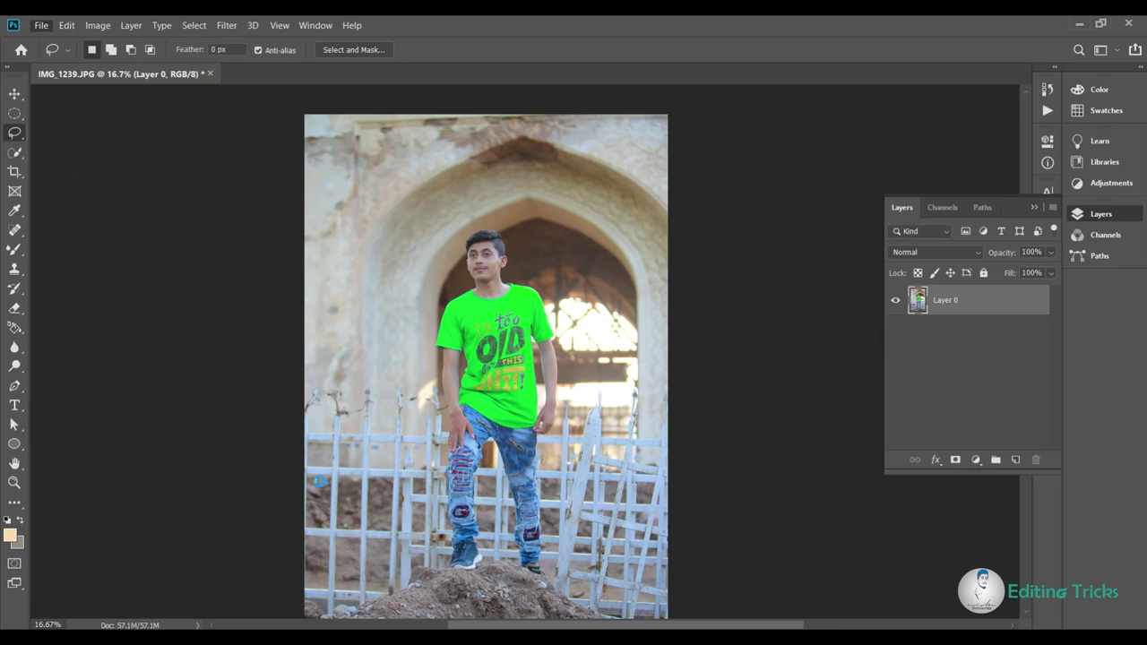
click(283, 483)
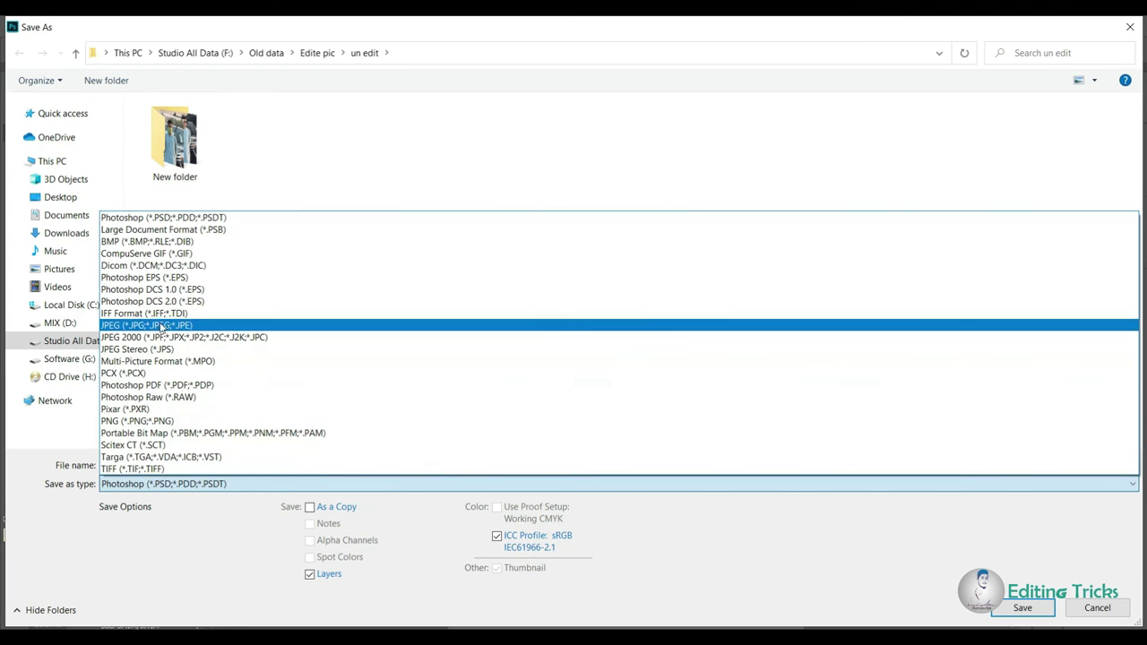
click(163, 325)
click(63, 199)
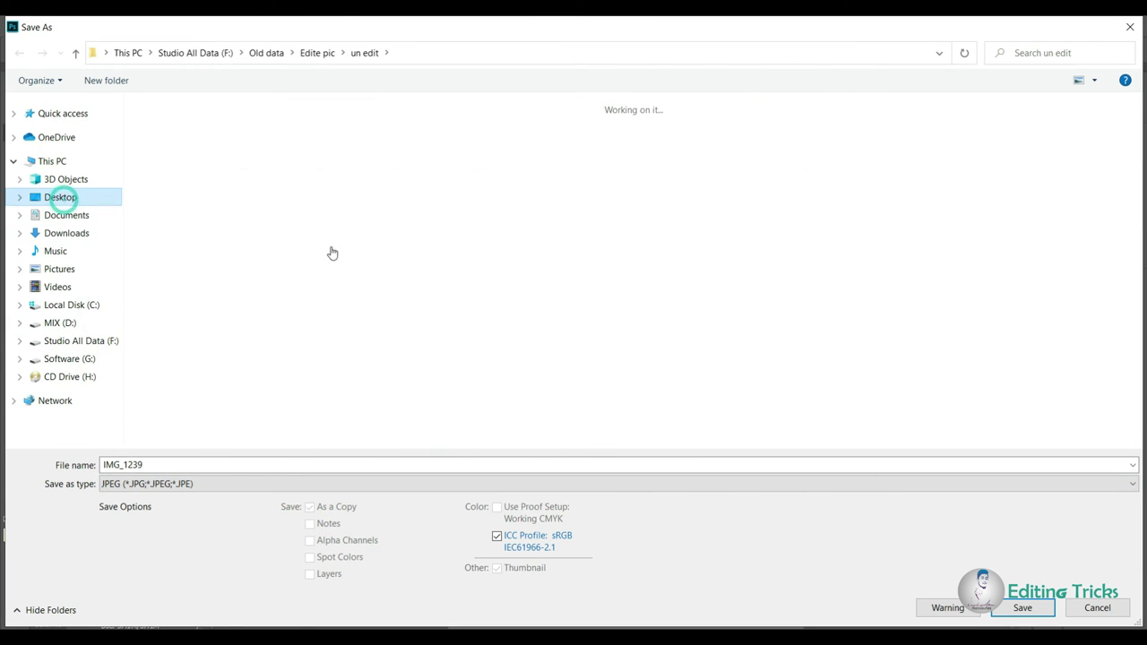
click(272, 283)
click(283, 460)
key(BackSpace)
key(BackSpace)
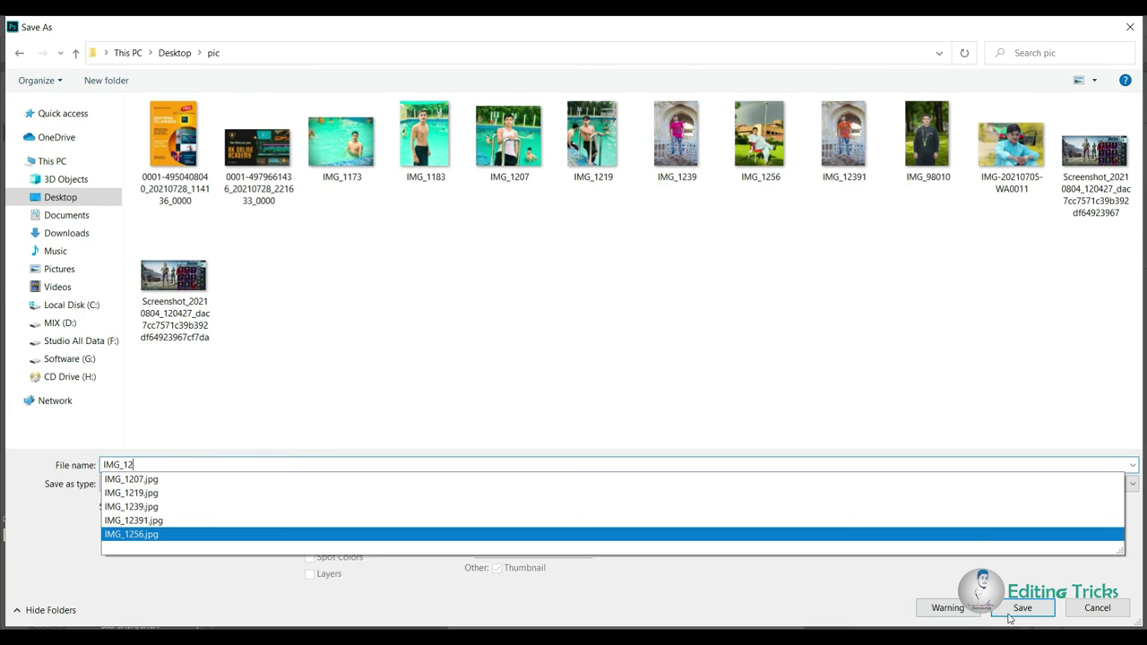
click(1022, 609)
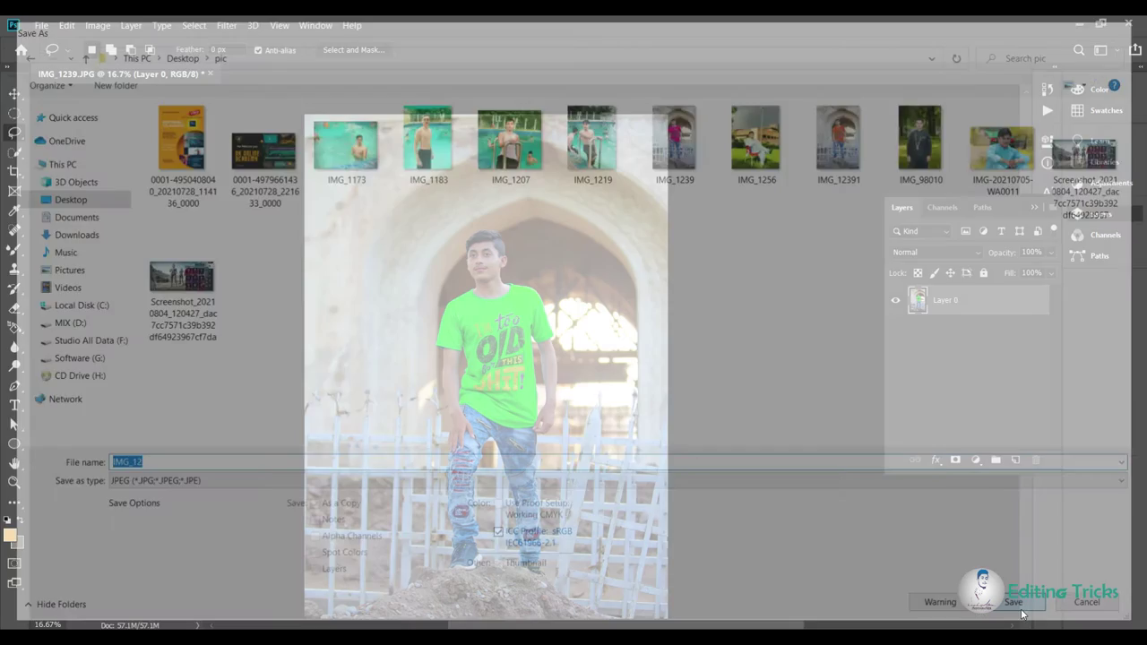
click(452, 134)
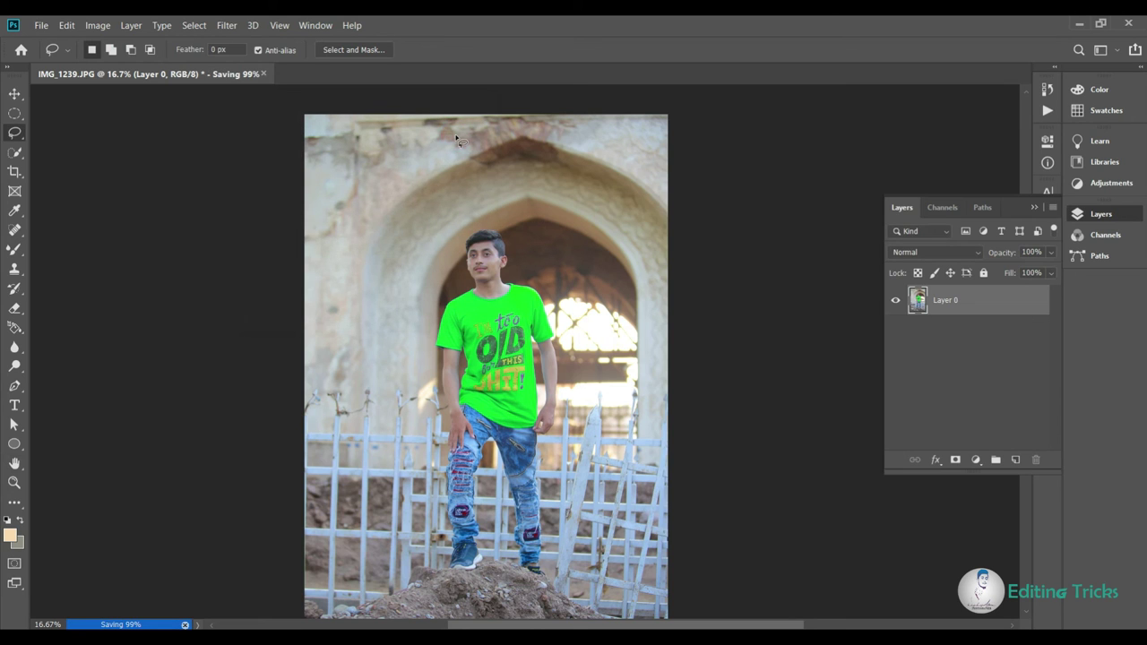
With the Move tool active, revert the shirt to cyan and zoom in to inspect the selection
click(16, 94)
click(210, 231)
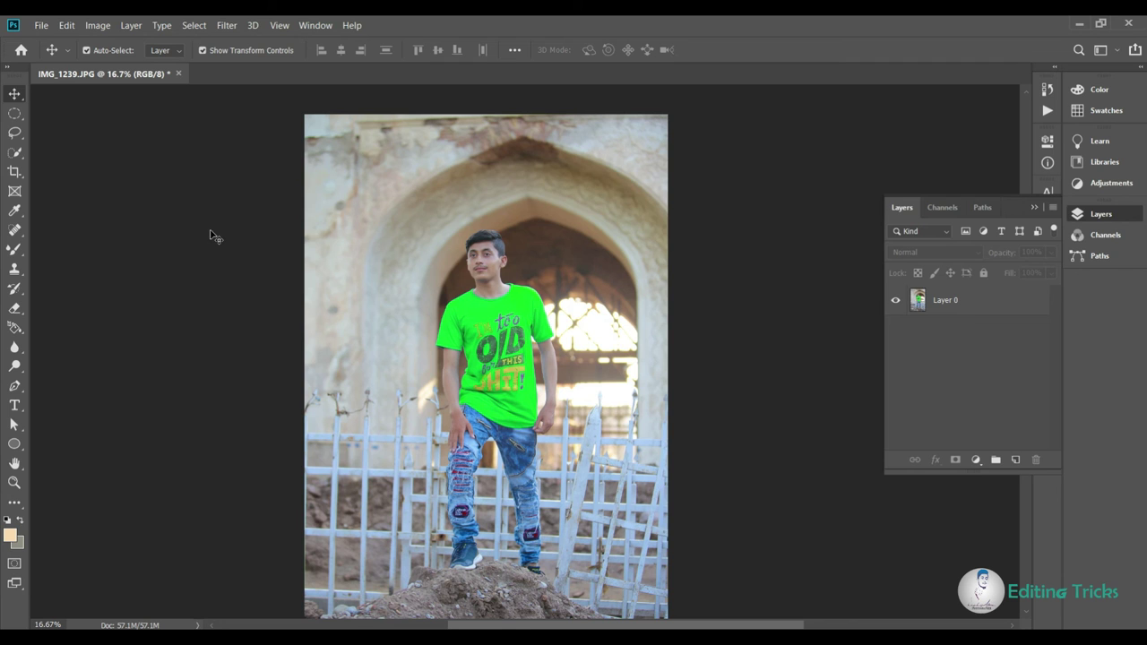
key(ctrl)
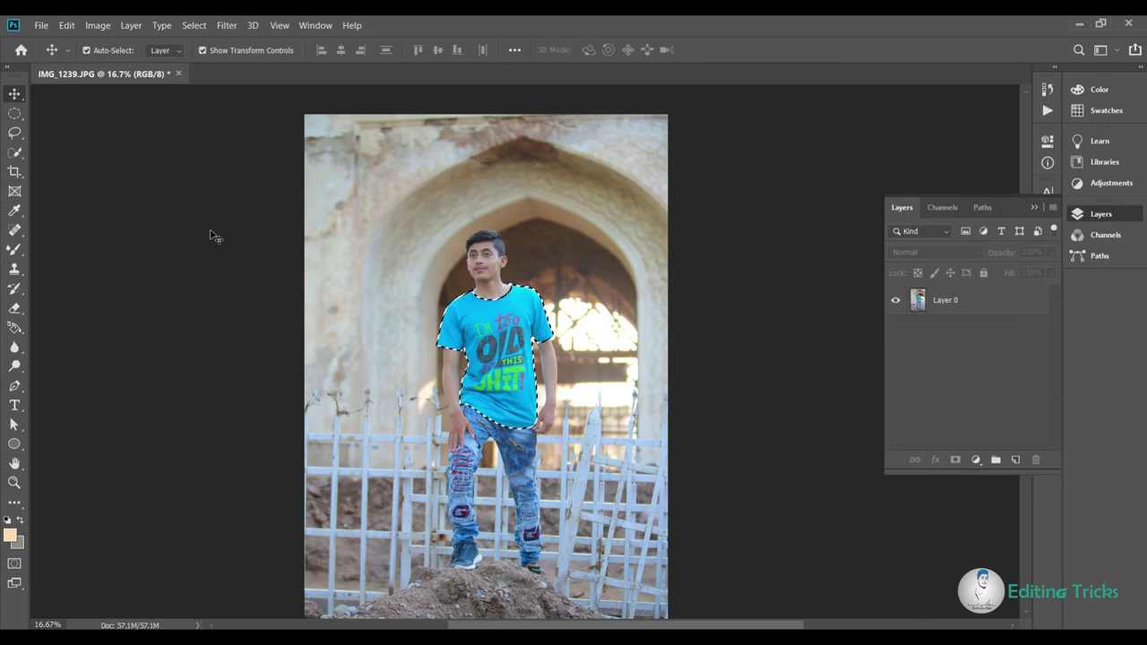
key(ctrl+plus)
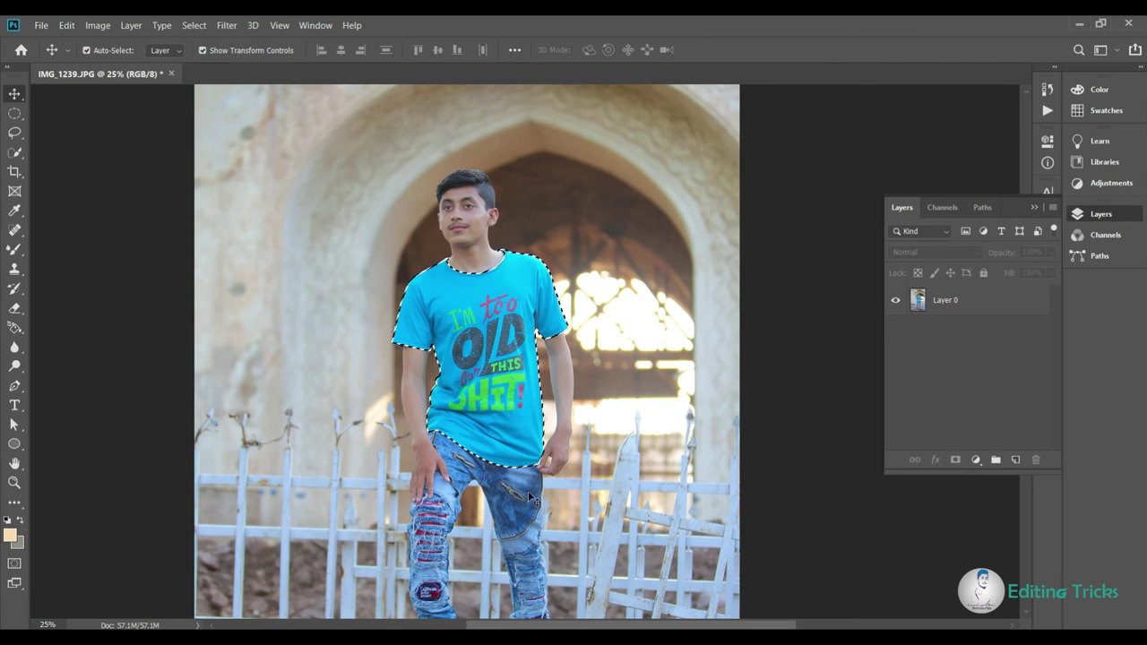
scroll(531, 546, down, 1)
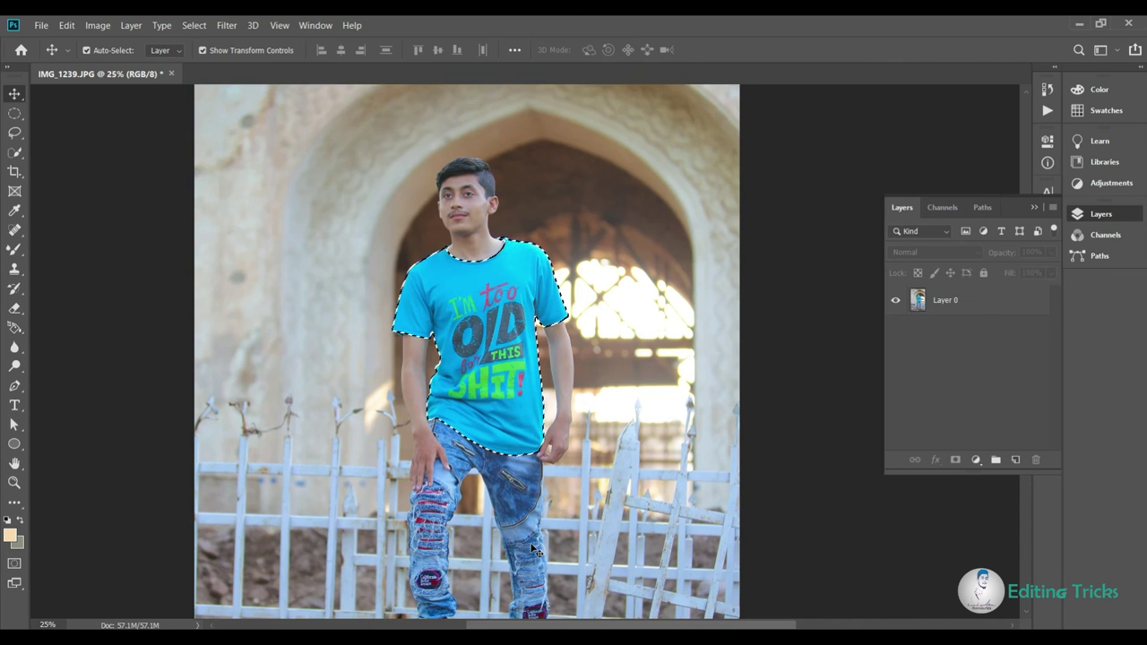
scroll(531, 548, down, 1)
scroll(531, 548, down, 1)
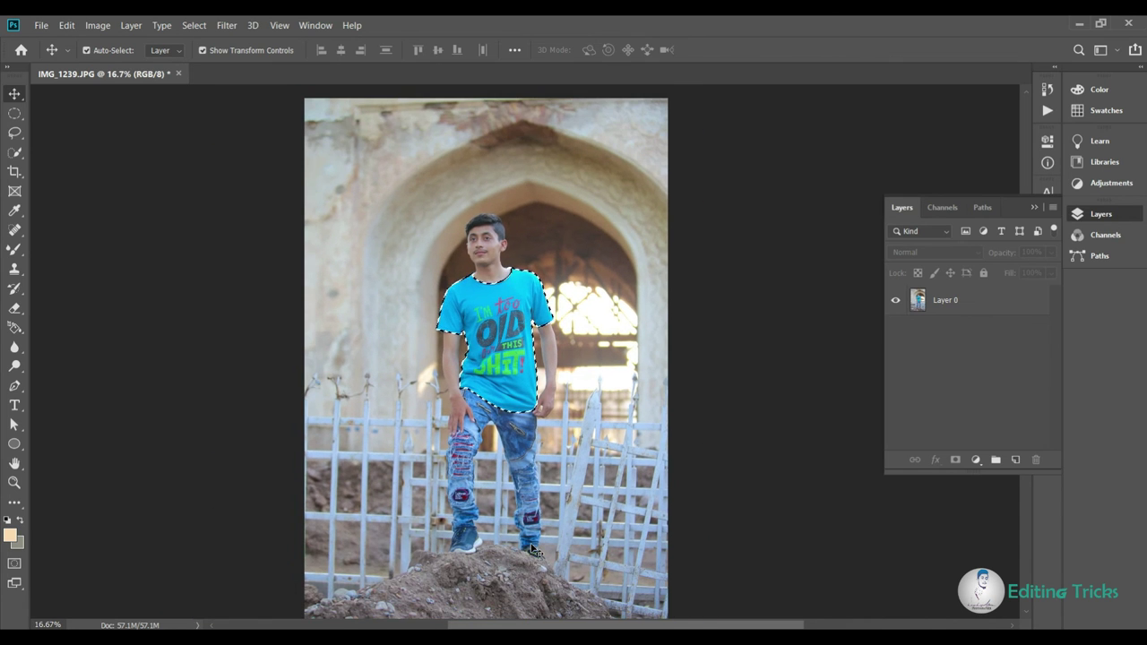
scroll(532, 549, down, 1)
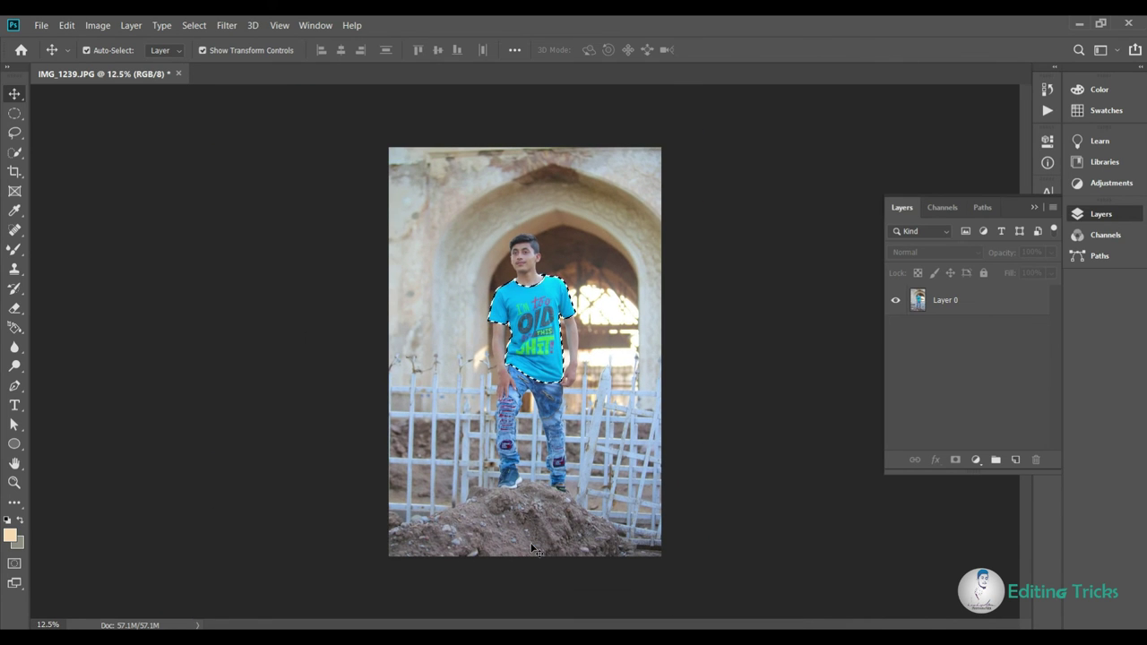